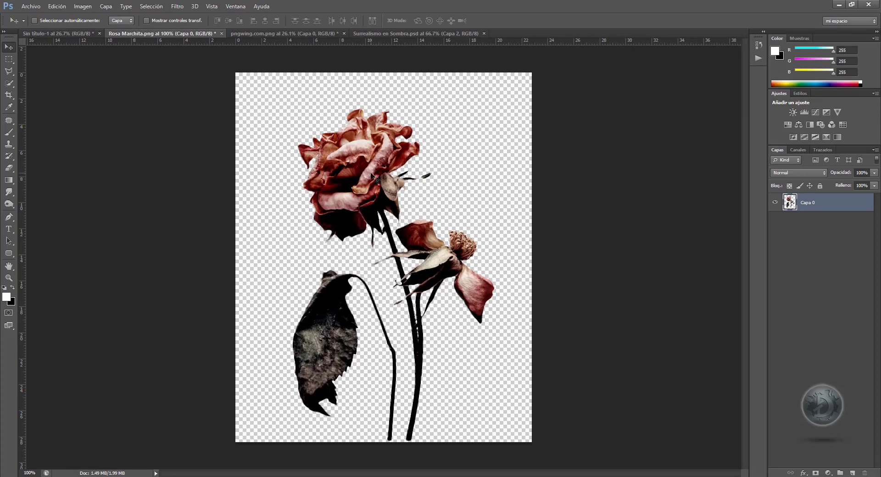
# Step: Copy the withered rose into the black Sin título-1 document and scale it to about 218%, standing in the canvas's lower left
pyautogui.moveTo(326, 165); pyautogui.dragTo(409, 195)
pyautogui.hotkey('ctrl', 't')
pyautogui.moveTo(347, 227); pyautogui.dragTo(314, 285)
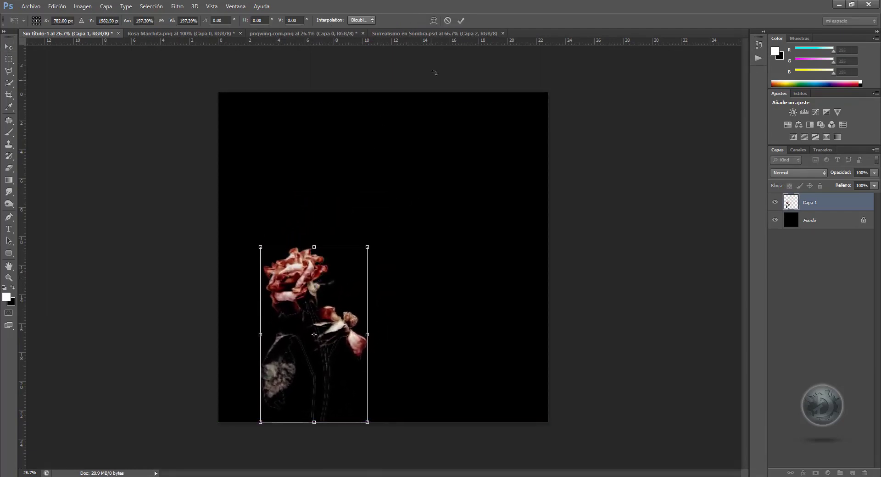
pyautogui.moveTo(368, 249); pyautogui.dragTo(380, 232)
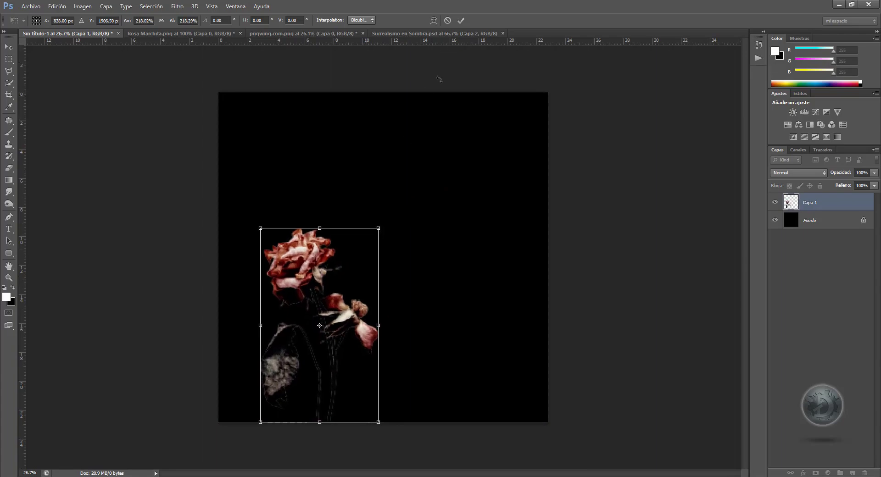
pyautogui.press('Return')
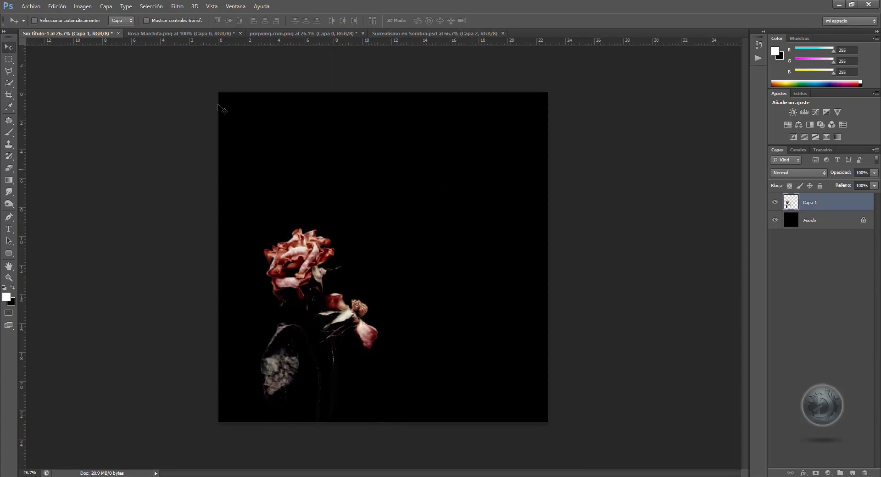
# Step: In pngwing.com.png, delete the small leaves on both sides of the rose's middle stem using polygonal lasso selections, then deselect
pyautogui.click(181, 34)
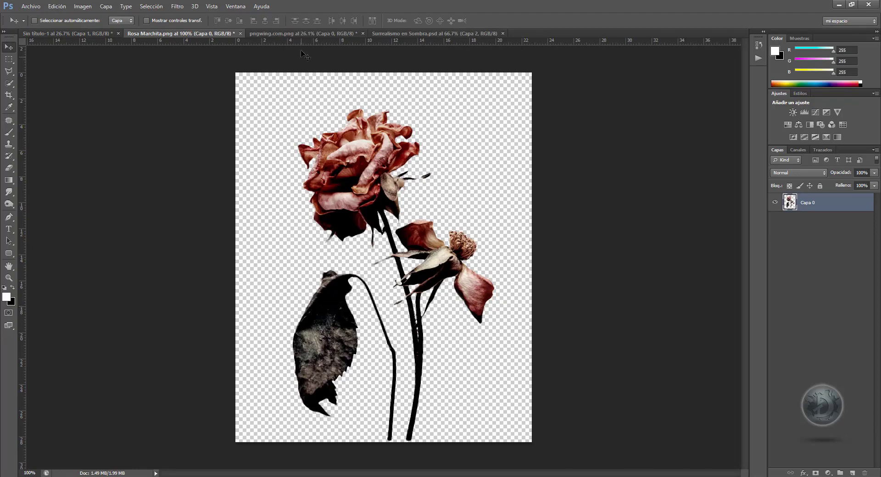
pyautogui.hotkey('ctrl', 'Tab')
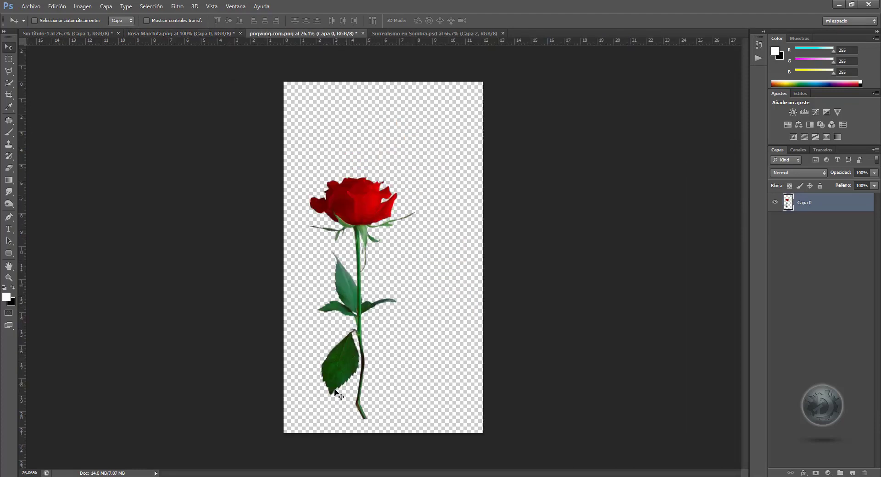
pyautogui.click(9, 277)
pyautogui.moveTo(364, 316); pyautogui.dragTo(407, 306)
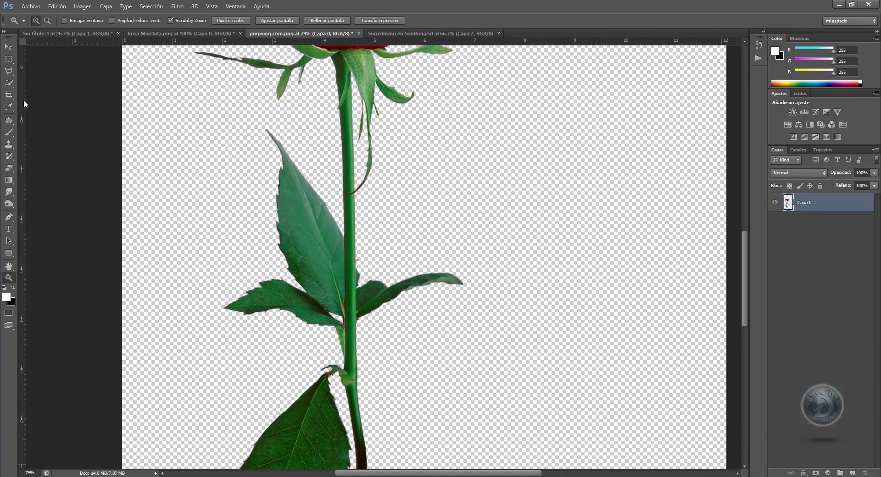
pyautogui.click(9, 73)
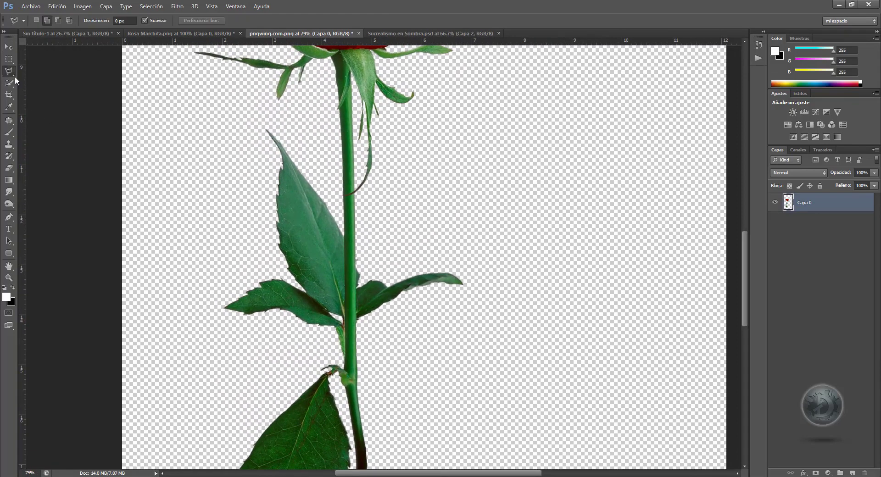
pyautogui.click(357, 334)
pyautogui.click(553, 268)
pyautogui.click(542, 183)
pyautogui.doubleClick(357, 225)
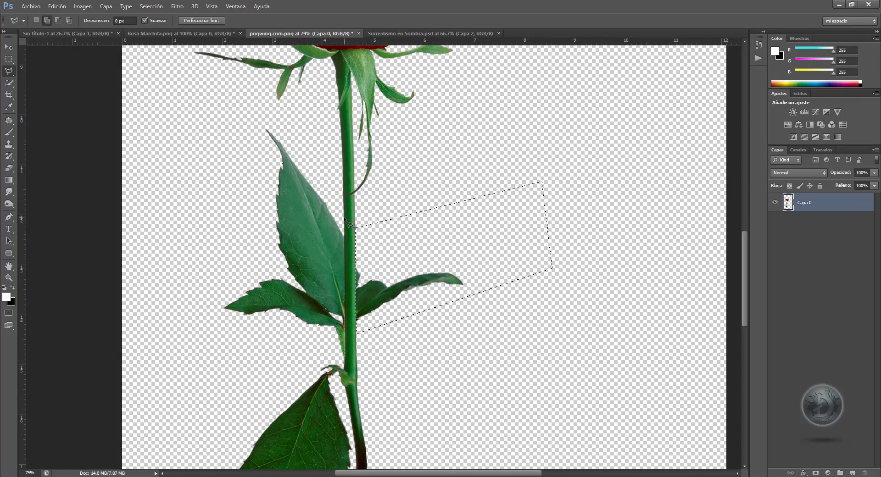
pyautogui.click(344, 360)
pyautogui.click(229, 329)
pyautogui.click(190, 272)
pyautogui.click(214, 134)
pyautogui.click(263, 111)
pyautogui.click(312, 134)
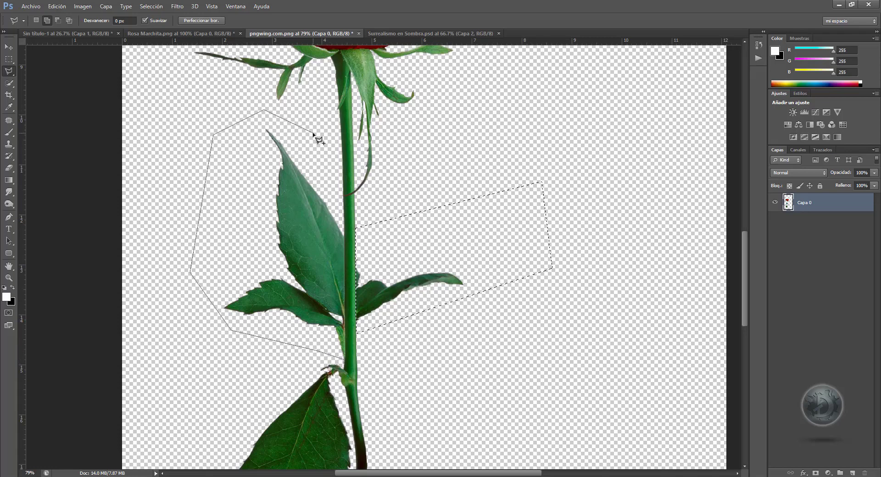
pyautogui.doubleClick(329, 193)
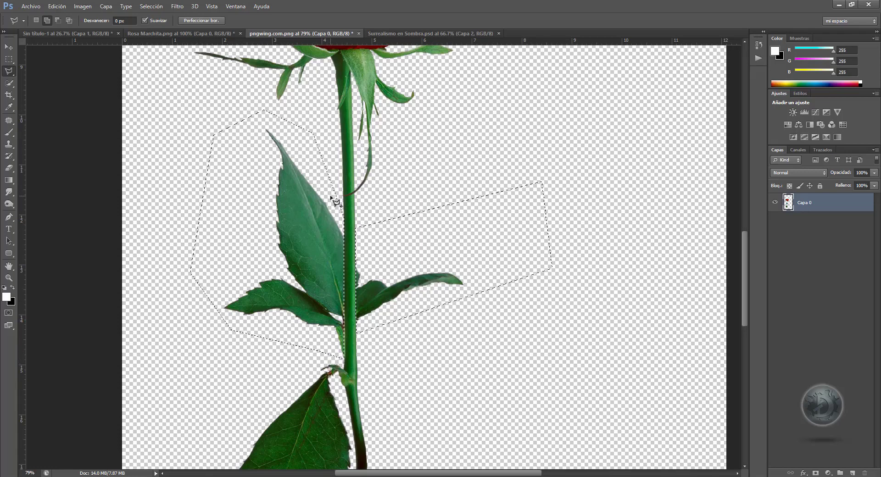
pyautogui.press('Delete')
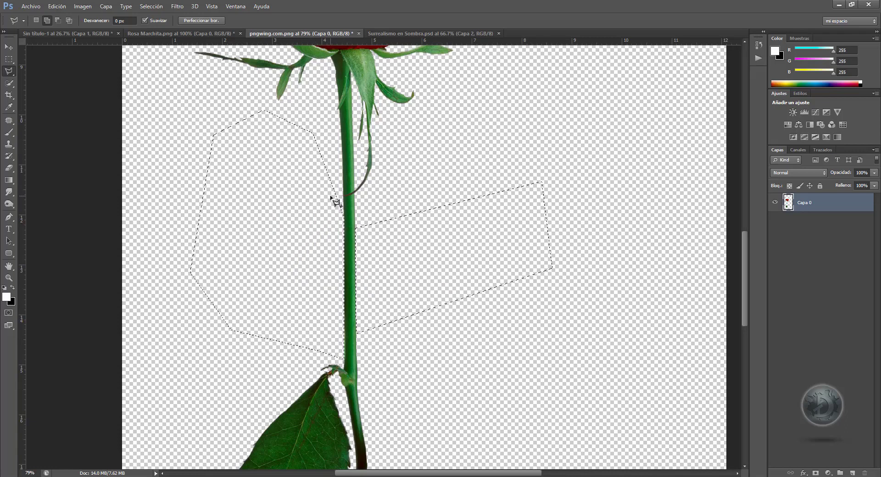
pyautogui.hotkey('ctrl', 'd')
# Step: Duplicate the red rose layer and use Puppet Warp to pin the stem and bend the copy's flower down to the right
pyautogui.click(11, 280)
pyautogui.moveTo(532, 279); pyautogui.dragTo(425, 265)
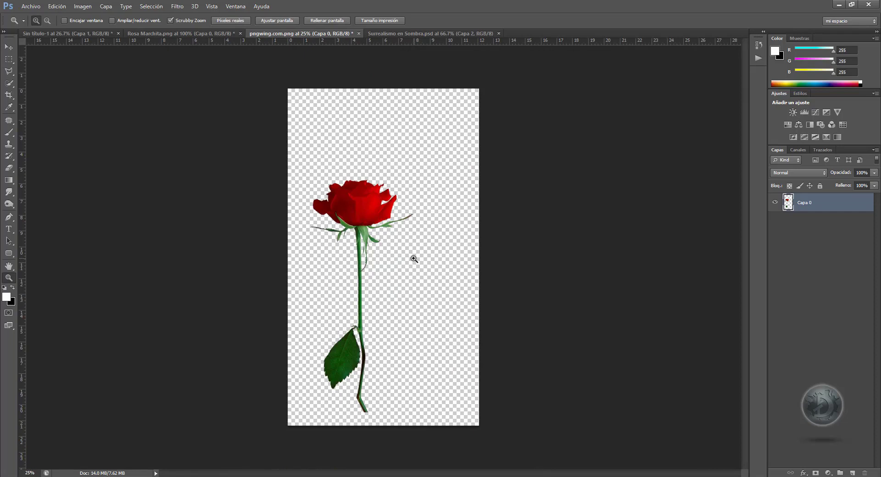
pyautogui.hotkey('ctrl', 'j')
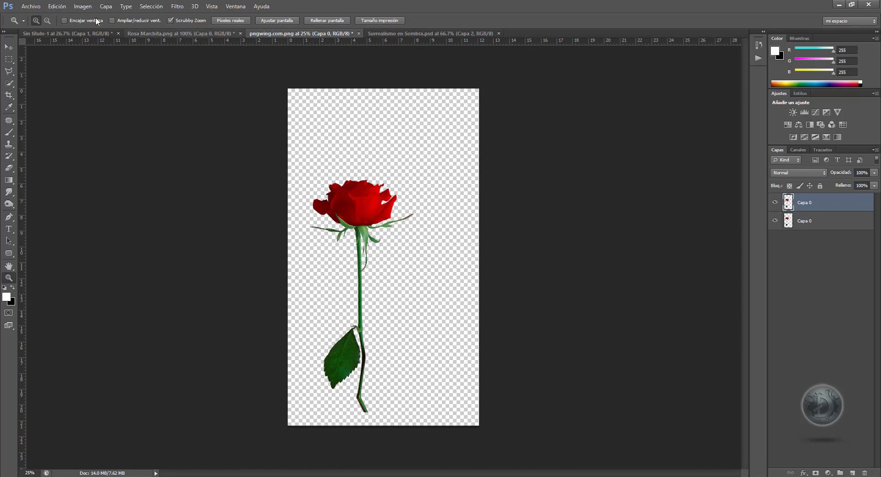
pyautogui.click(57, 6)
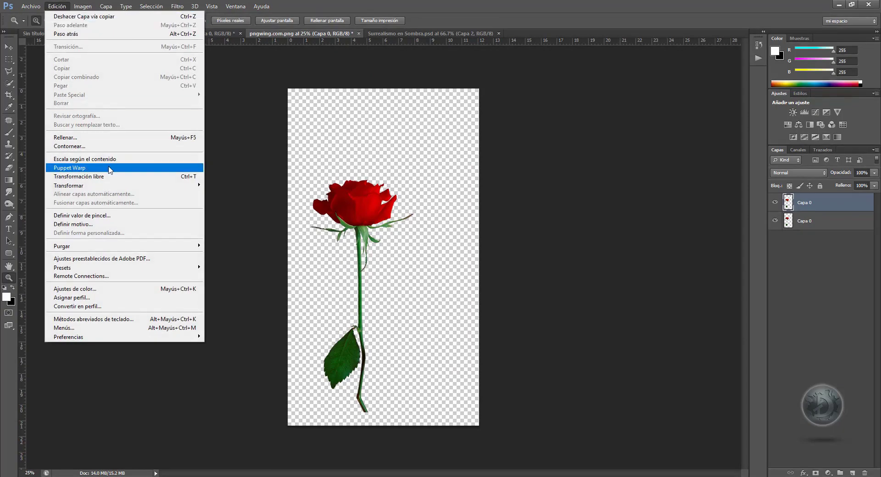
pyautogui.click(110, 170)
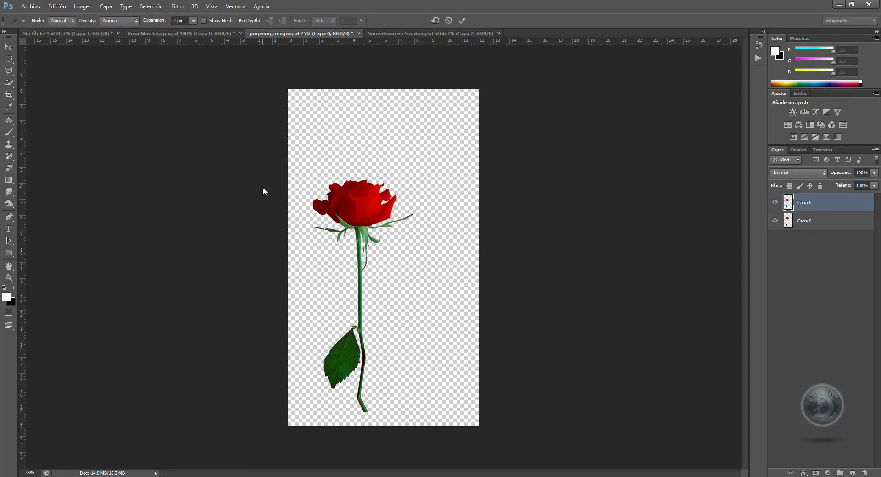
pyautogui.click(362, 399)
pyautogui.click(361, 315)
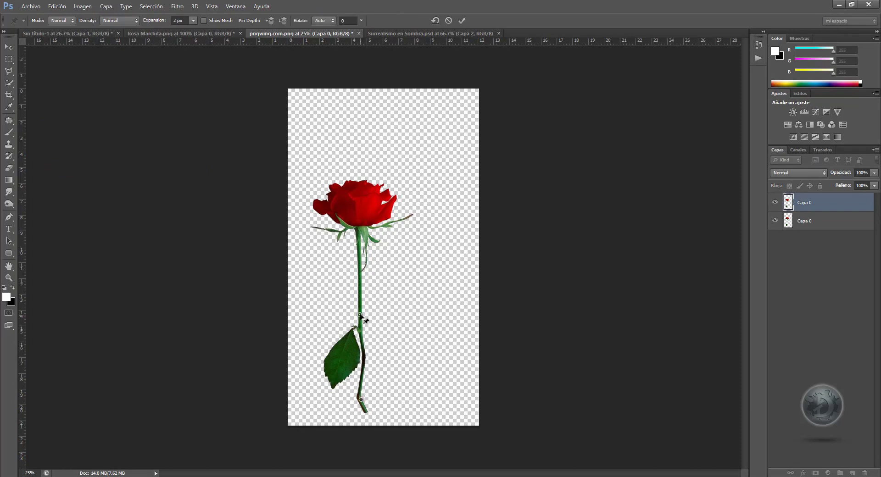
pyautogui.moveTo(362, 201); pyautogui.dragTo(392, 235)
pyautogui.click(370, 276)
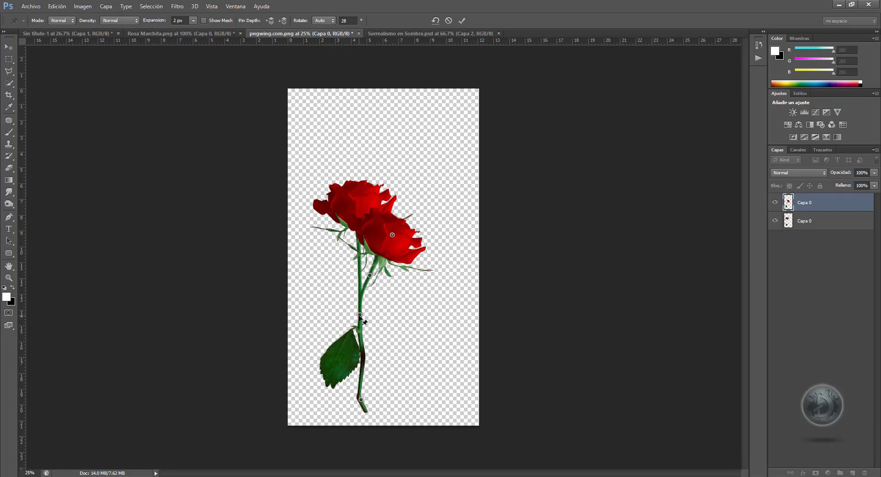
# Step: Adjust the copy's stem pins to follow the original stem, add a pin beside the leaf, and apply the warp
pyautogui.moveTo(360, 316); pyautogui.dragTo(361, 324)
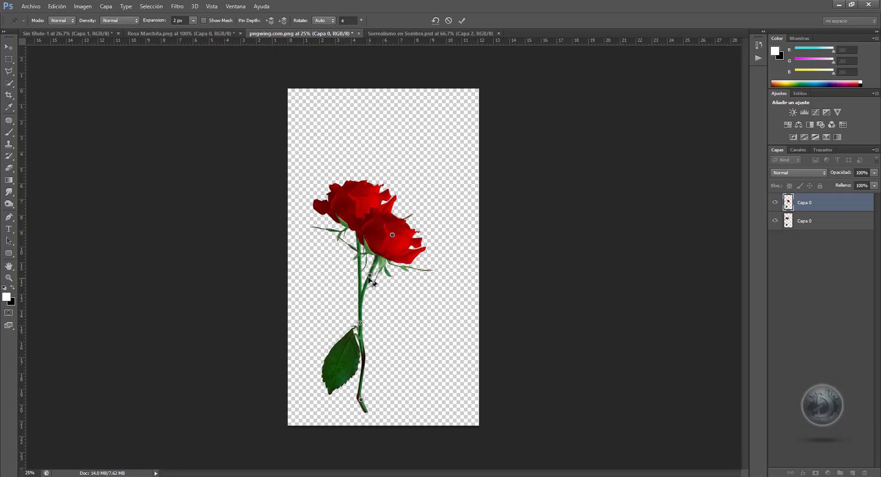
pyautogui.moveTo(370, 276); pyautogui.dragTo(368, 281)
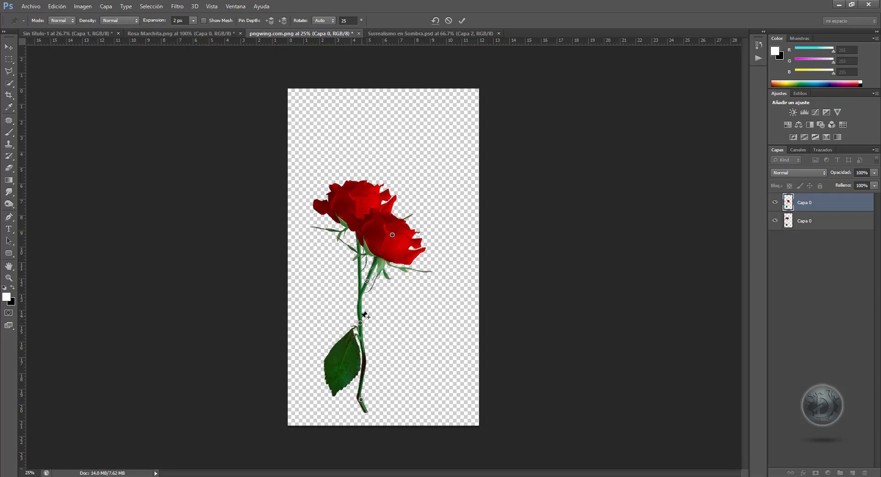
pyautogui.moveTo(361, 324); pyautogui.dragTo(362, 325)
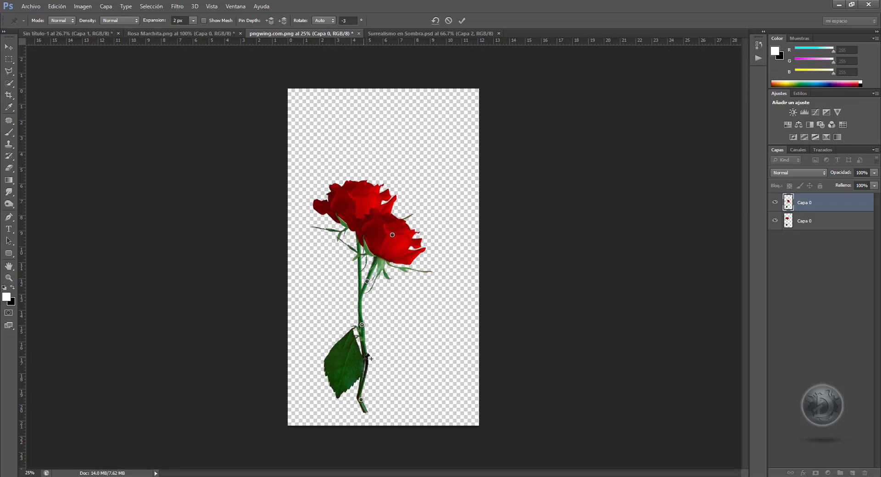
pyautogui.moveTo(368, 364); pyautogui.dragTo(364, 364)
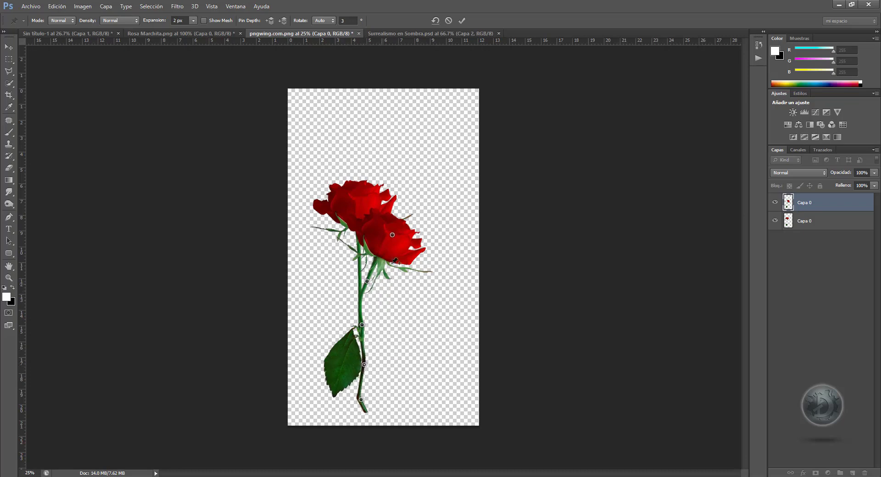
pyautogui.click(462, 20)
pyautogui.press('z')
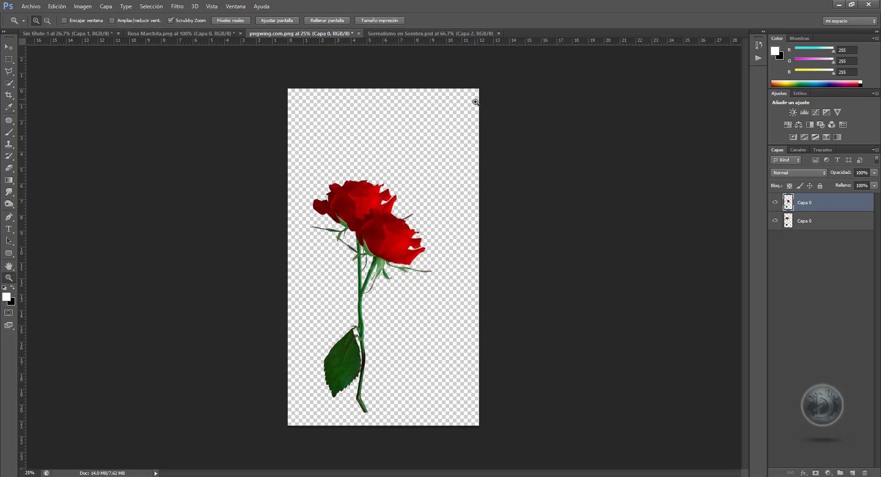
# Step: Scale the warped rose copy proportionally to about 86%, keeping its lower-left corner in place
pyautogui.hotkey('ctrl', 't')
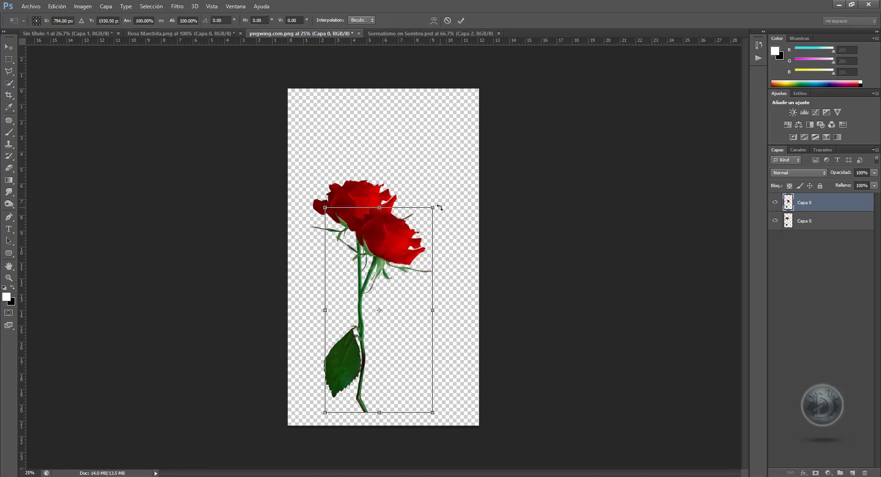
pyautogui.moveTo(432, 208); pyautogui.dragTo(418, 236)
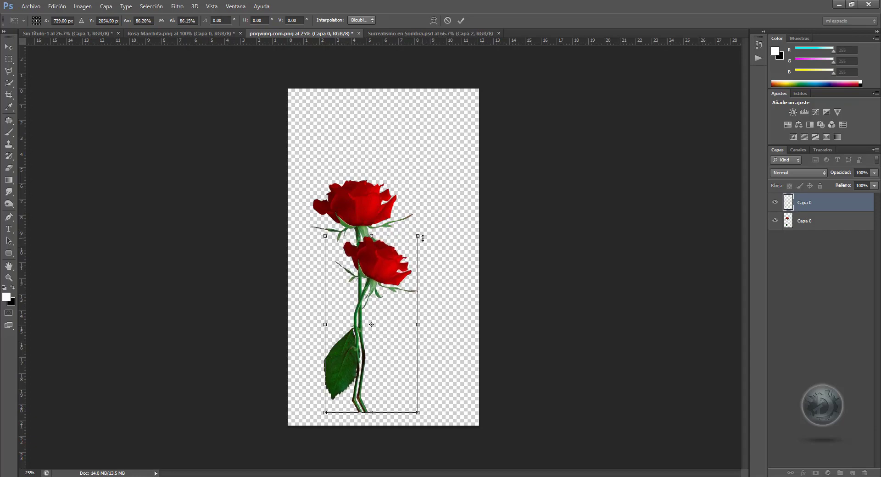
pyautogui.press('Return')
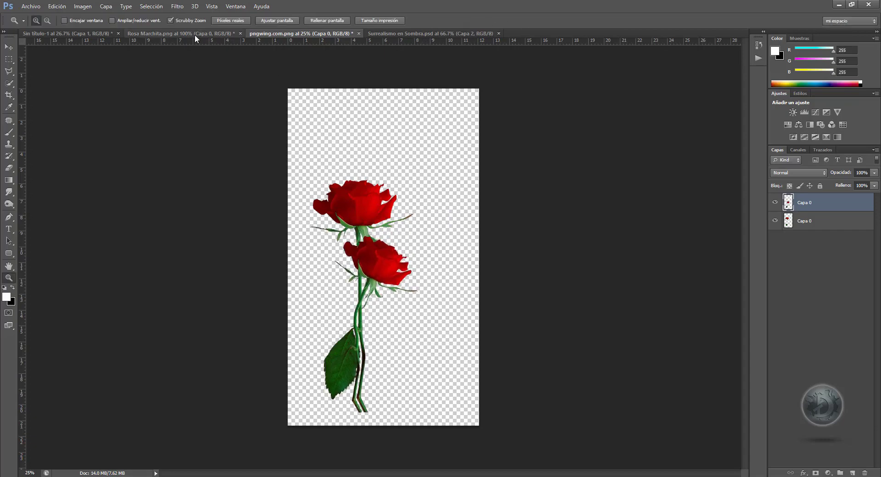
# Step: Nudge the smaller rose copy to the right until its lower stem overlaps the original rose's stem
pyautogui.click(193, 34)
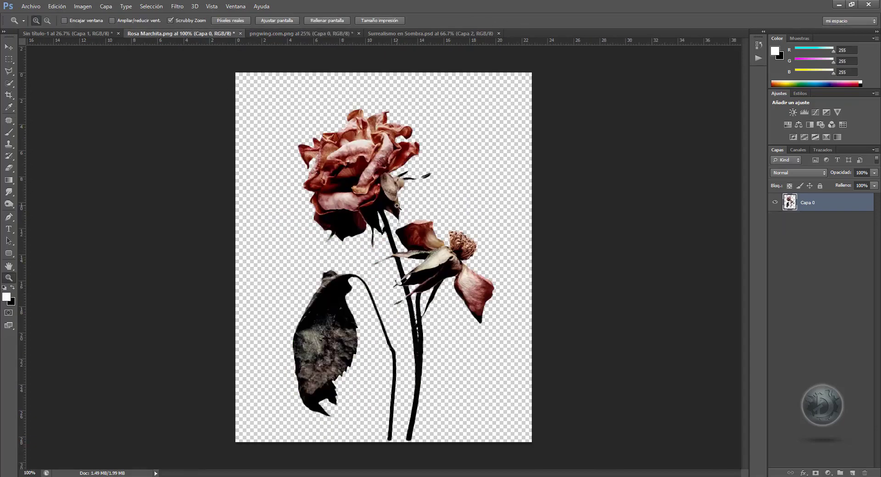
pyautogui.click(290, 34)
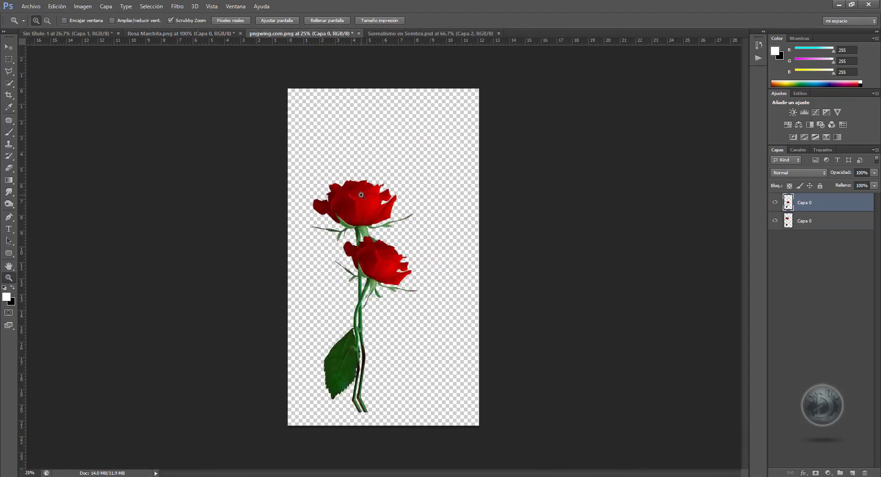
pyautogui.click(9, 46)
pyautogui.hotkey('shift', 'Right')
pyautogui.hotkey('shift', 'Right')
pyautogui.hotkey('shift', 'Right')
pyautogui.hotkey('shift', 'Right')
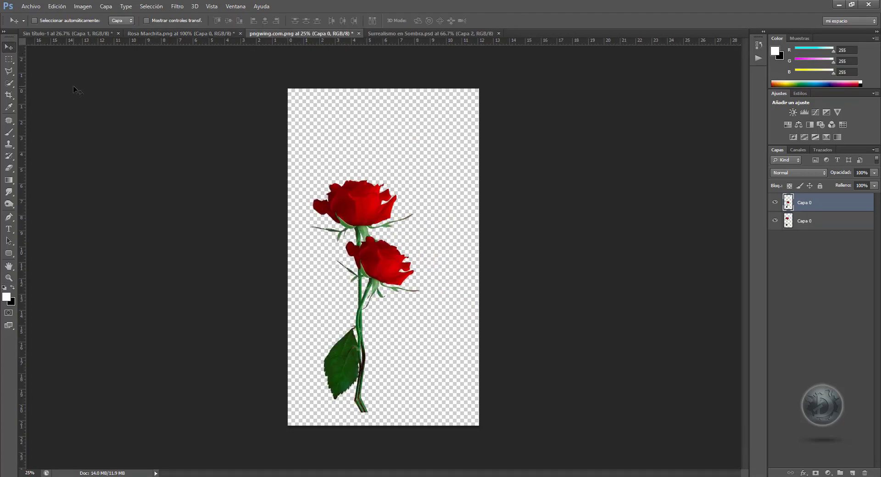
pyautogui.hotkey('shift', 'Right')
pyautogui.hotkey('shift', 'Right')
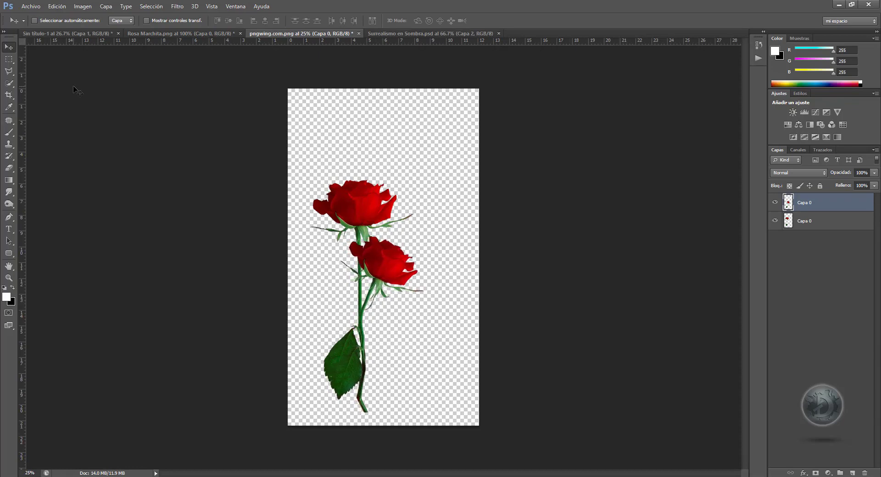
# Step: Puppet Warp the smaller rose so its flower tilts farther down and right from the stem, then hide the original rose layer
pyautogui.click(57, 6)
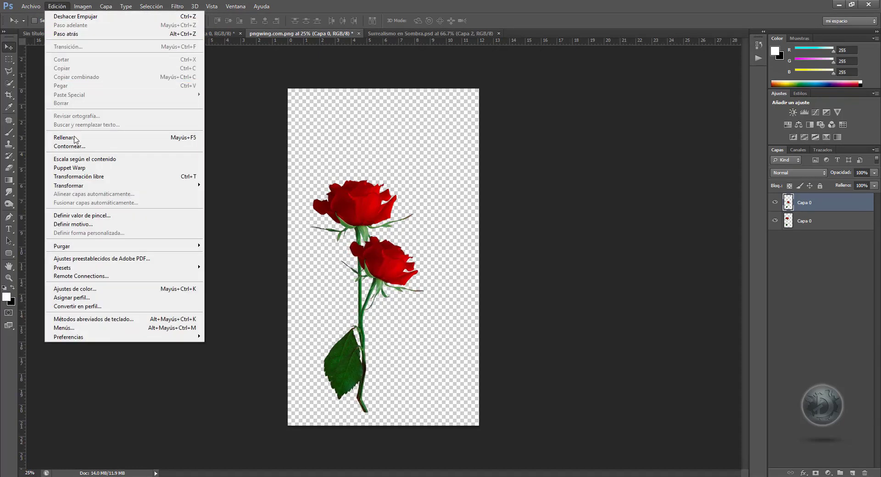
pyautogui.click(87, 168)
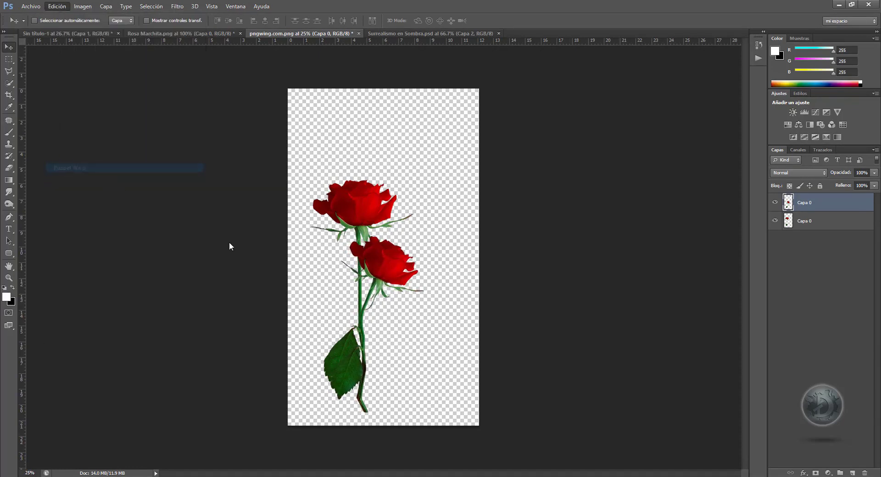
pyautogui.click(387, 258)
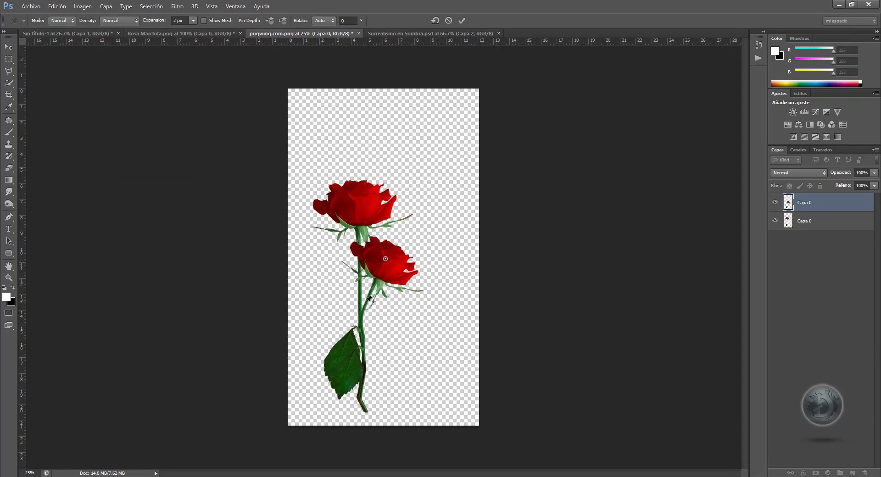
pyautogui.click(363, 406)
pyautogui.moveTo(385, 260); pyautogui.dragTo(391, 262)
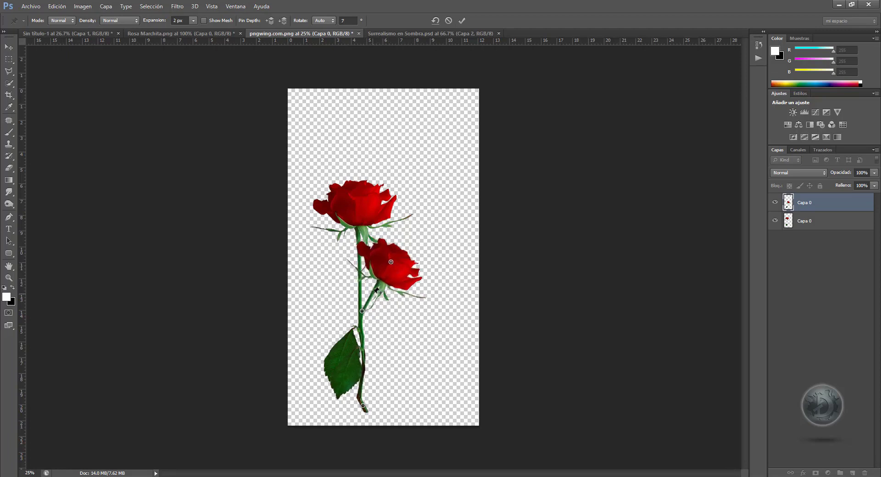
pyautogui.moveTo(372, 293); pyautogui.dragTo(396, 266)
pyautogui.click(462, 20)
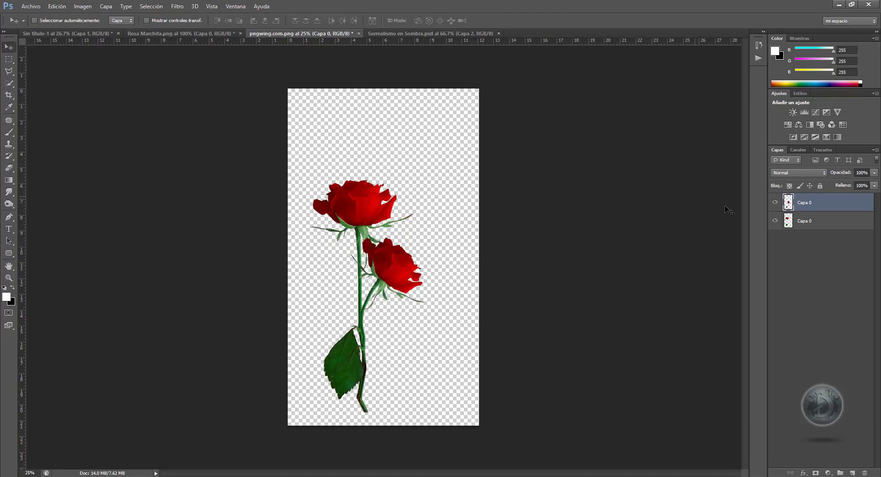
pyautogui.click(775, 221)
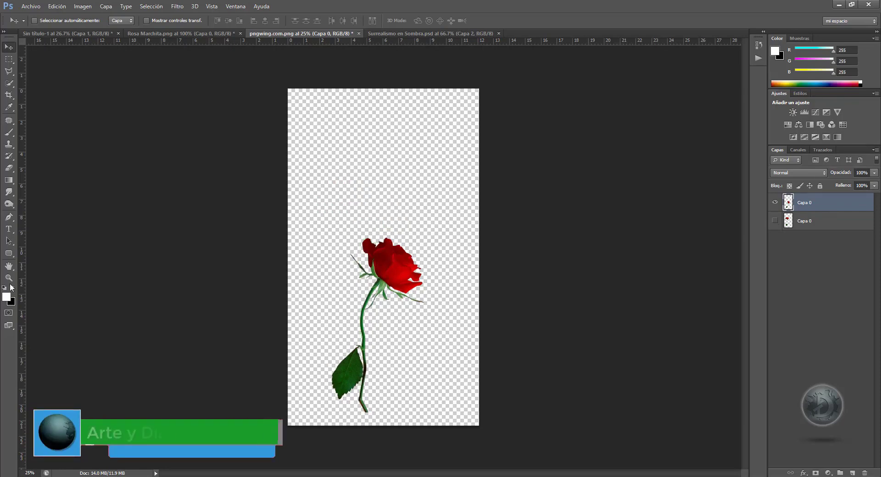
# Step: Select the green leaf on the smaller rose copy with the Polygonal Lasso, following the stem's edge, and delete it
pyautogui.press('z')
pyautogui.moveTo(369, 362); pyautogui.dragTo(407, 356)
pyautogui.click(9, 71)
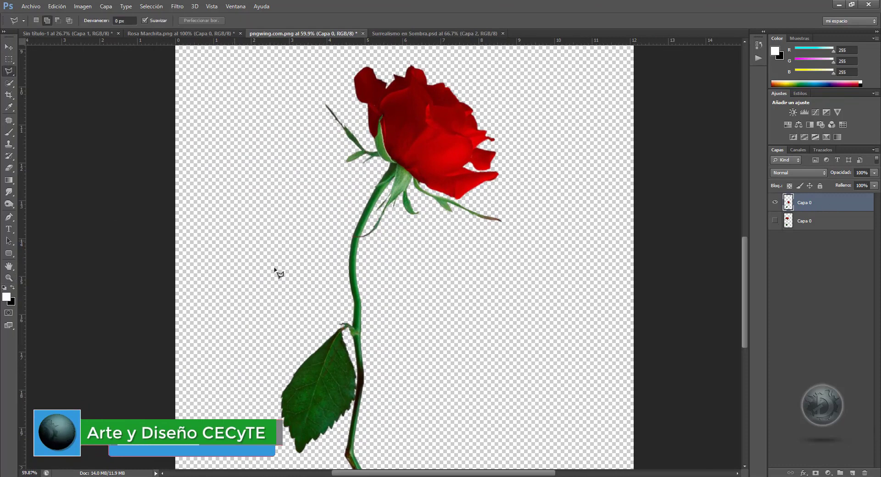
pyautogui.click(354, 325)
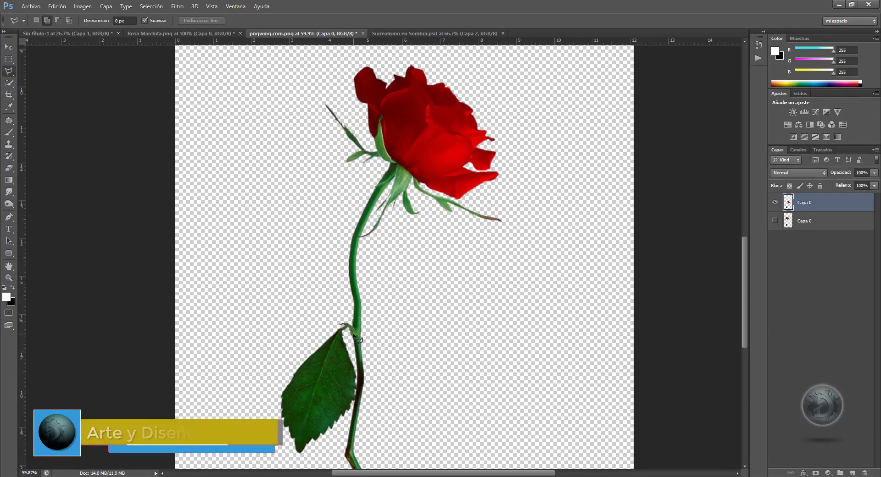
pyautogui.click(355, 406)
pyautogui.click(327, 452)
pyautogui.click(278, 445)
pyautogui.click(250, 342)
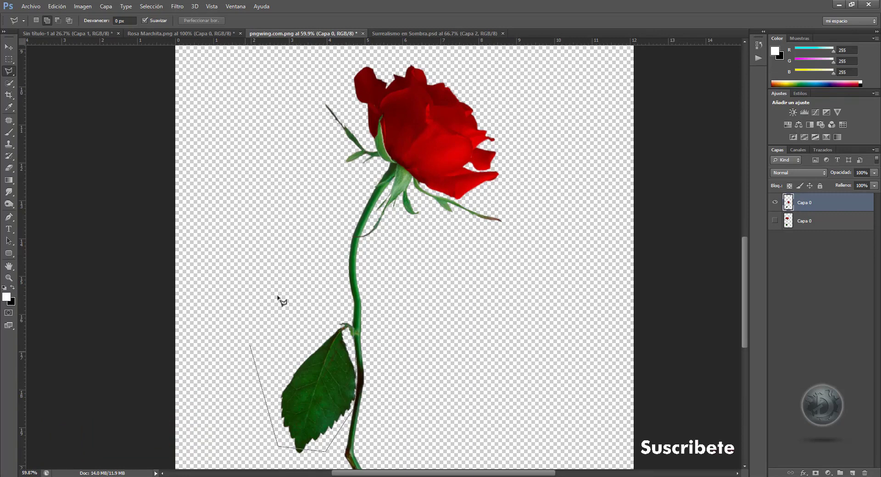
pyautogui.doubleClick(285, 285)
pyautogui.press('Delete')
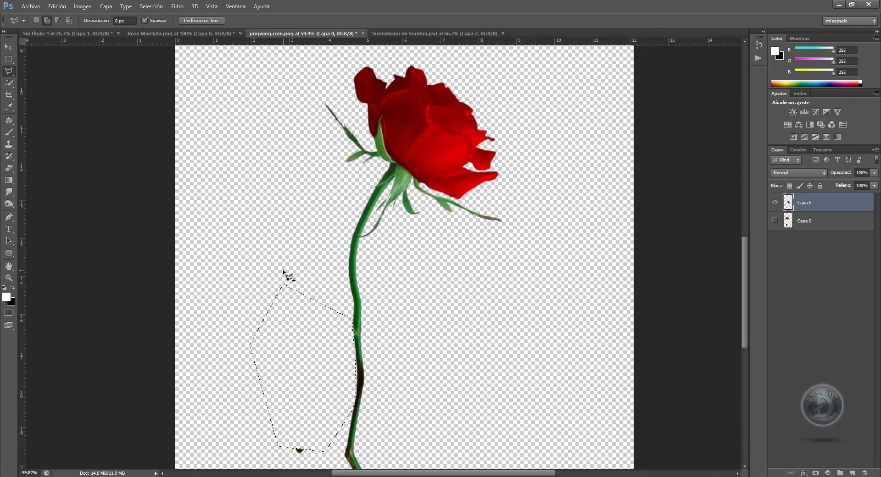
# Step: Erase the leftover leaf tip below the deleted leaf and clear the selection
pyautogui.click(249, 405)
pyautogui.click(298, 460)
pyautogui.doubleClick(282, 377)
pyautogui.hotkey('ctrl', 'd')
pyautogui.click(9, 278)
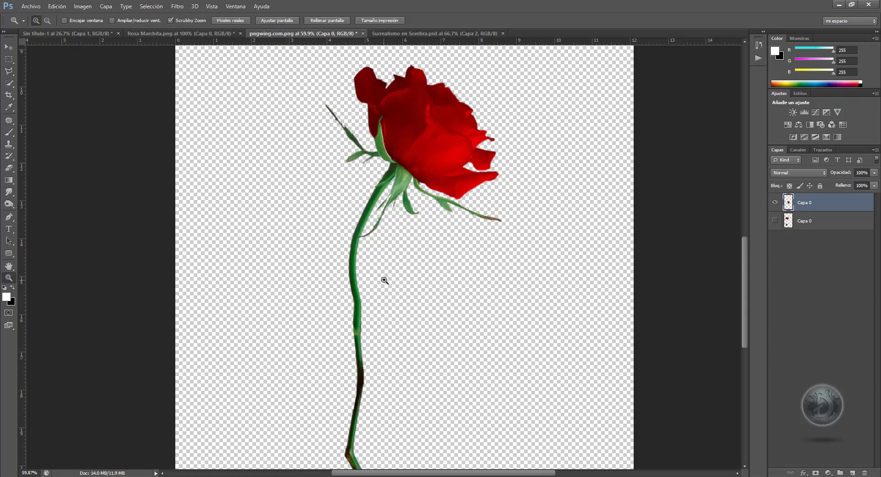
pyautogui.moveTo(385, 281); pyautogui.dragTo(344, 276)
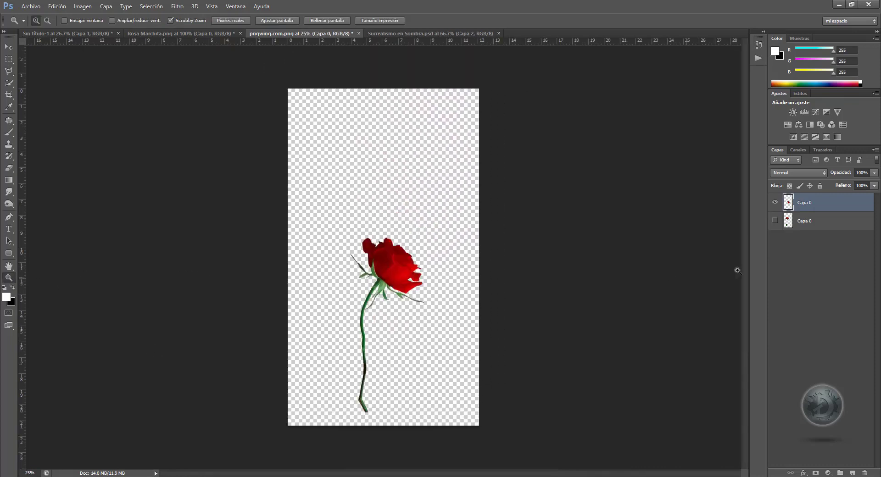
# Step: Show the original rose layer again and merge the two rose layers into one
pyautogui.click(775, 222)
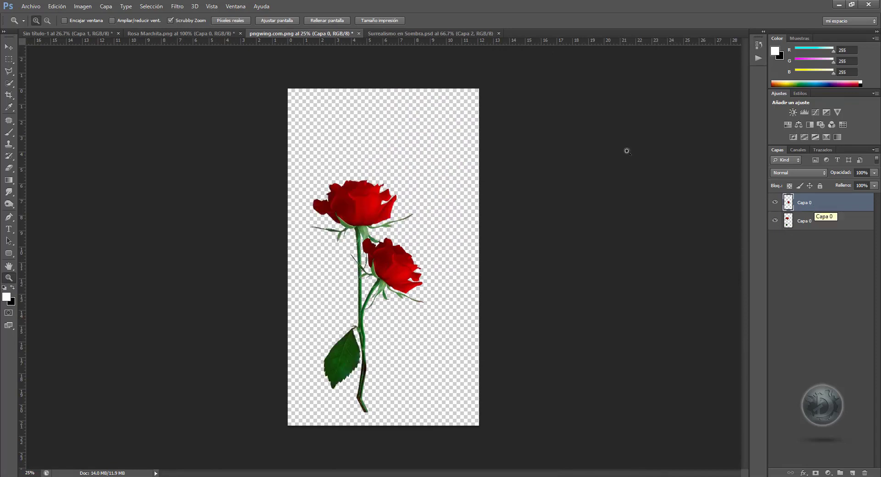
pyautogui.click(8, 49)
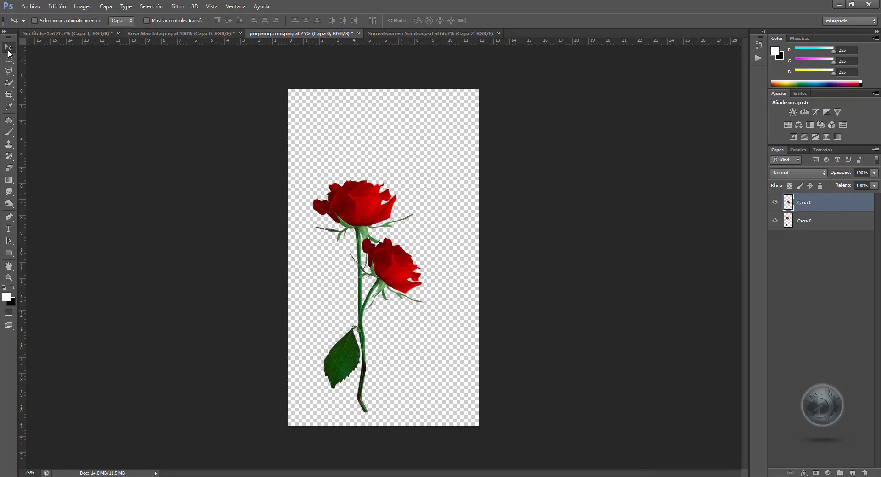
pyautogui.hotkey('ctrl', 'e')
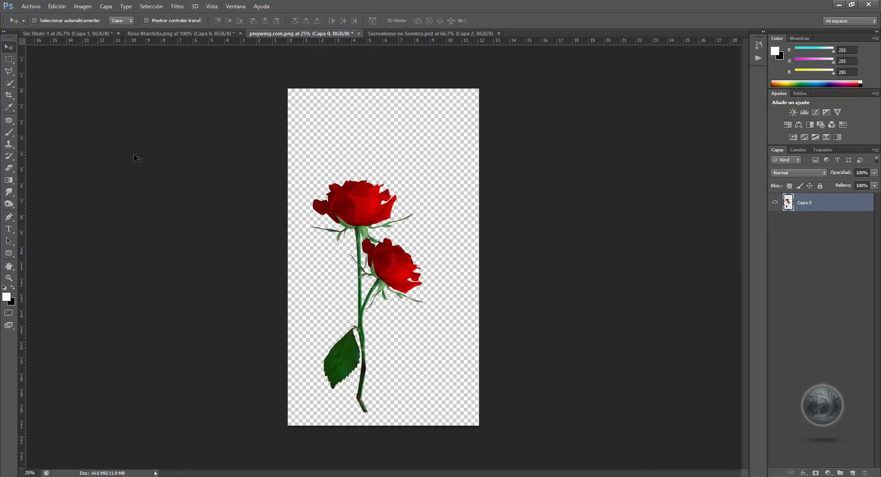
# Step: Copy the merged roses into the Sin título-1 composition beside the withered roses, enlarge them slightly, and let the stem reach the canvas's lower edge
pyautogui.moveTo(366, 214); pyautogui.dragTo(343, 186)
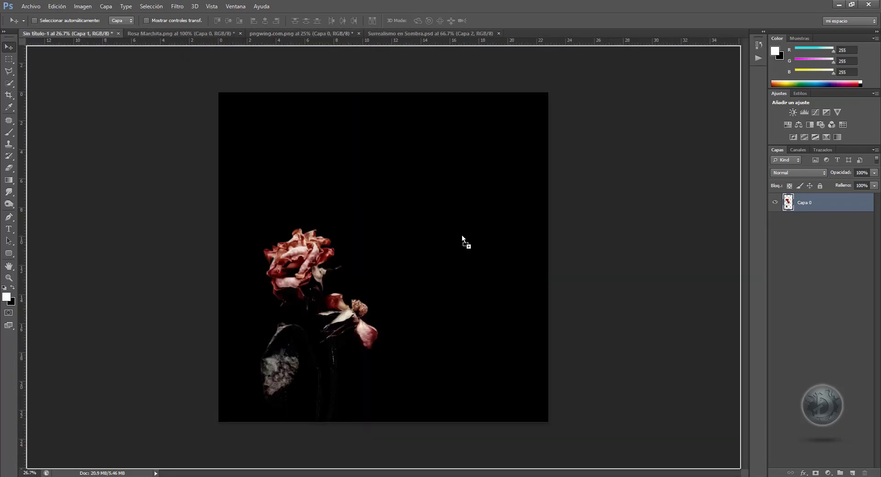
pyautogui.moveTo(462, 235); pyautogui.dragTo(450, 191)
pyautogui.hotkey('ctrl', 't')
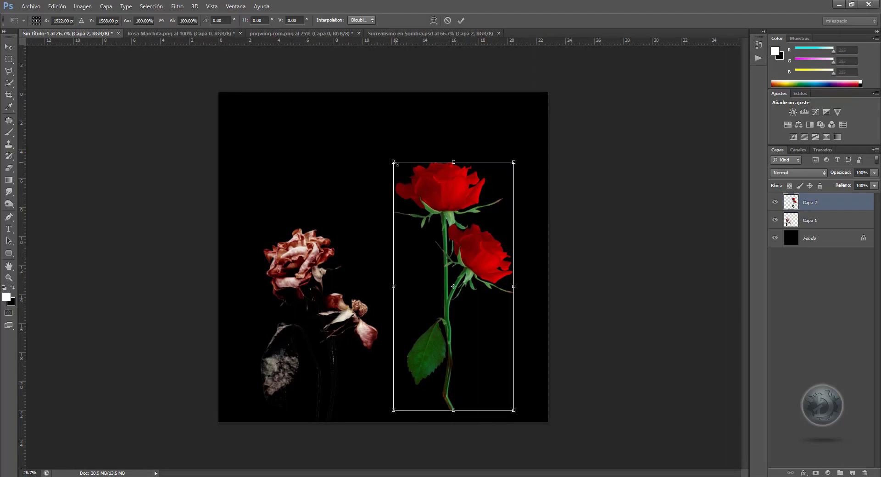
pyautogui.moveTo(393, 162); pyautogui.dragTo(374, 124)
pyautogui.moveTo(435, 161); pyautogui.dragTo(442, 170)
pyautogui.click(461, 20)
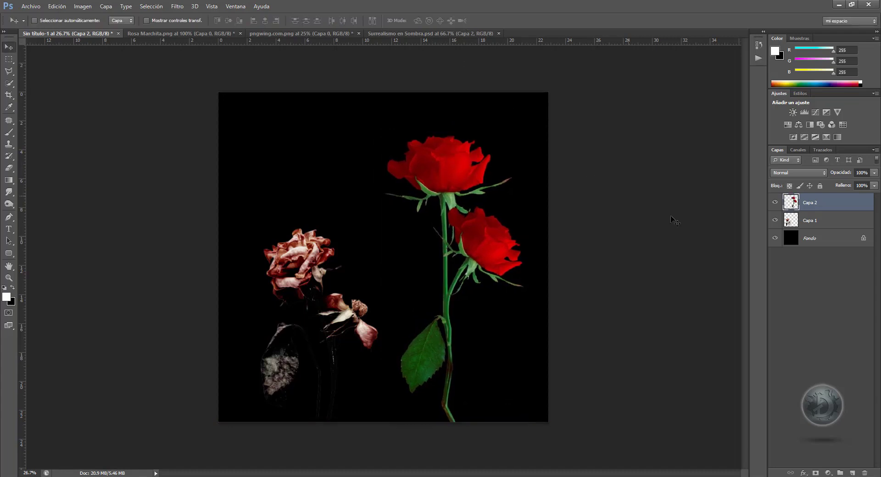
# Step: Load the red roses' outline as a selection, fill it with black on a new layer, and deselect
pyautogui.keyDown('ctrl'); pyautogui.click(794, 203); pyautogui.keyUp('ctrl')
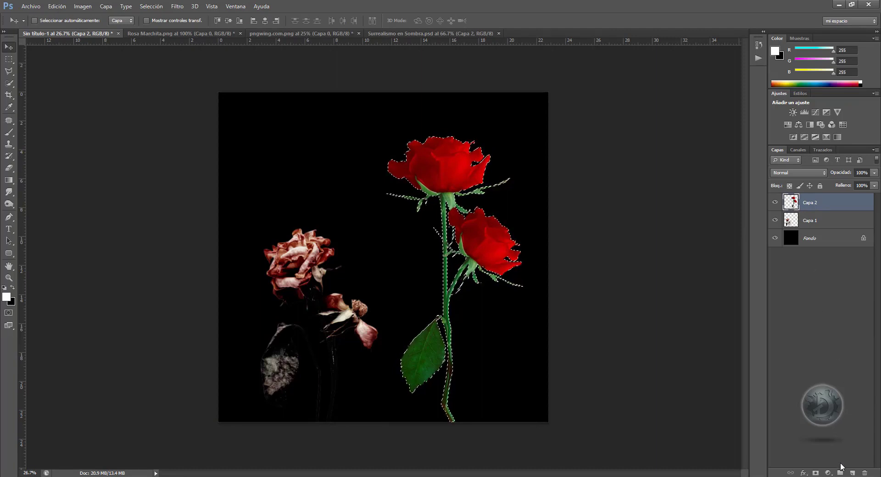
pyautogui.click(854, 473)
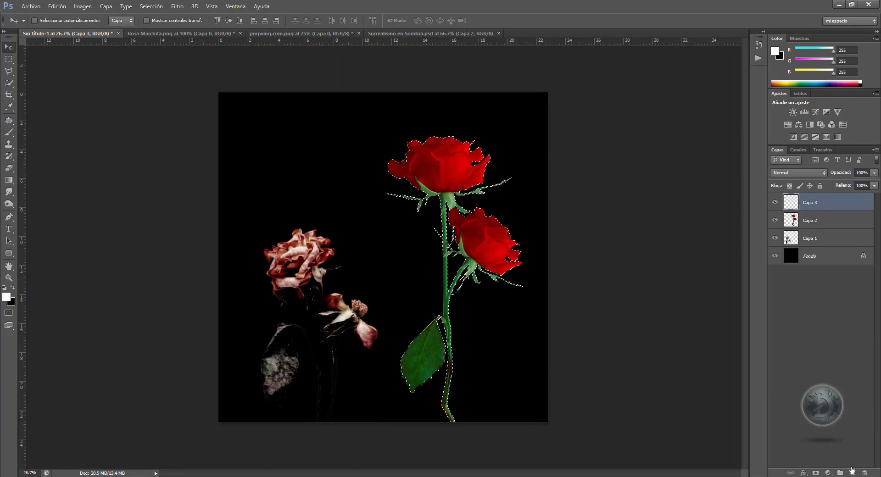
pyautogui.hotkey('ctrl', 'BackSpace')
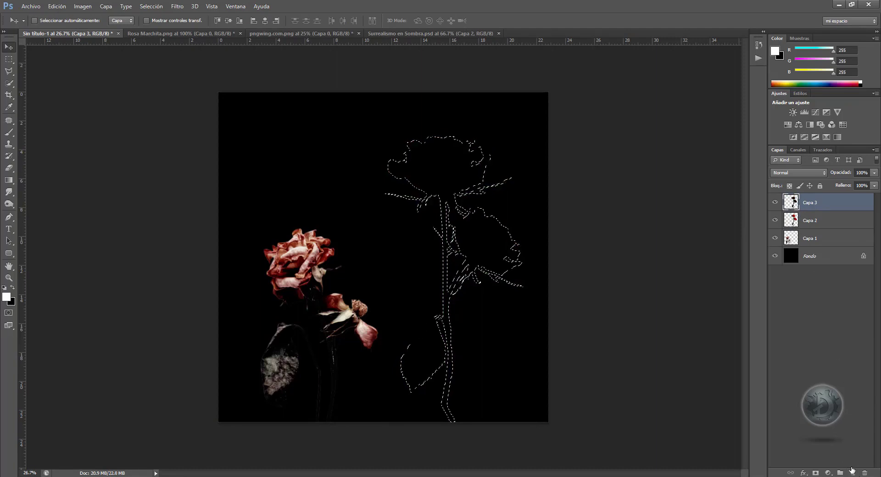
pyautogui.hotkey('ctrl', 'd')
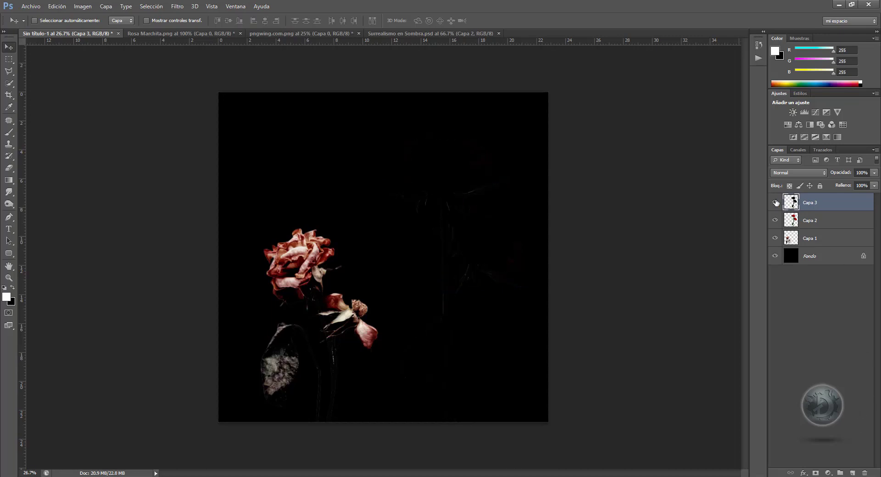
# Step: Delete the red roses layer, Capa 2, and keep the black silhouette layer visible
pyautogui.click(776, 203)
pyautogui.click(829, 223)
pyautogui.moveTo(823, 222); pyautogui.dragTo(865, 471)
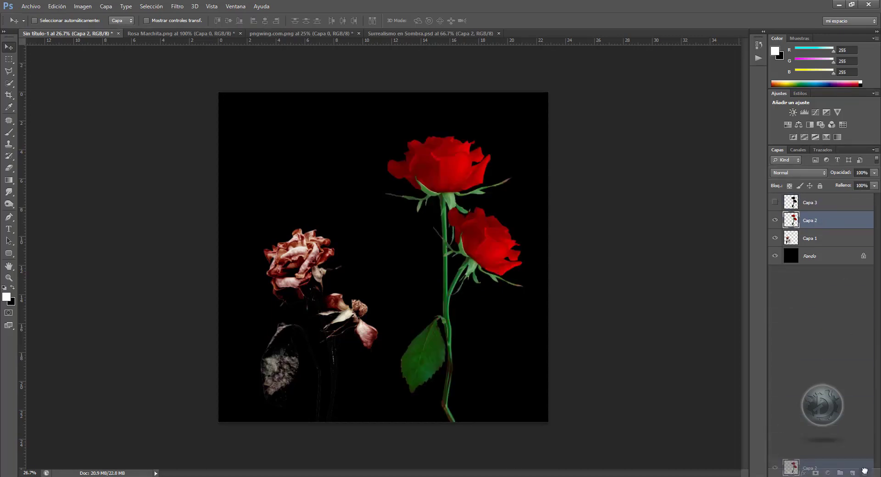
pyautogui.click(807, 205)
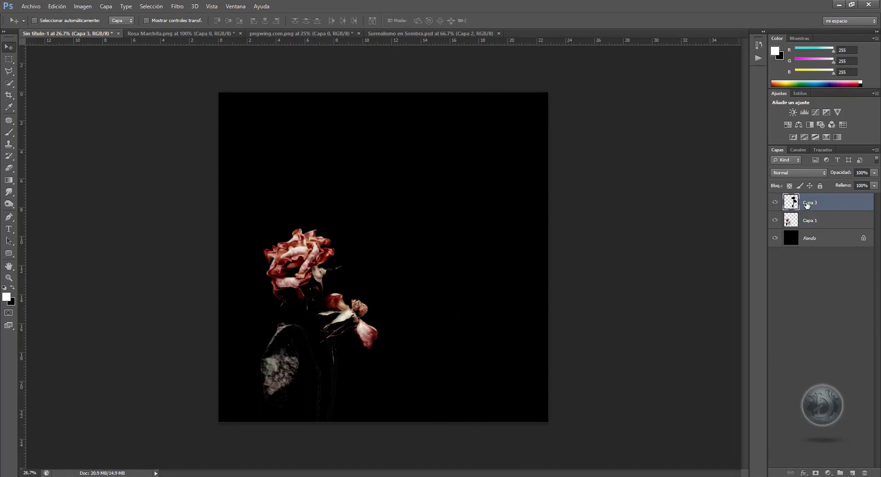
# Step: Rename the silhouette layer as Sombra and move it below the withered roses layer
pyautogui.doubleClick(808, 204)
pyautogui.press('Return')
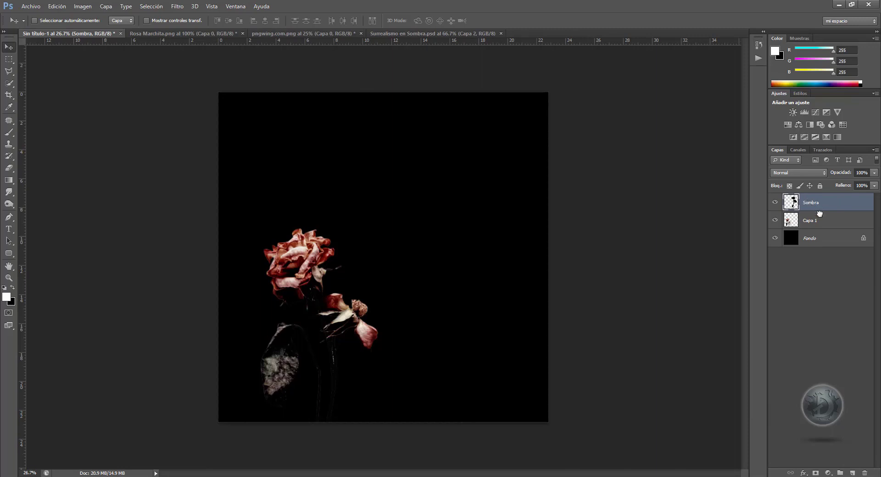
pyautogui.moveTo(820, 214); pyautogui.dragTo(824, 228)
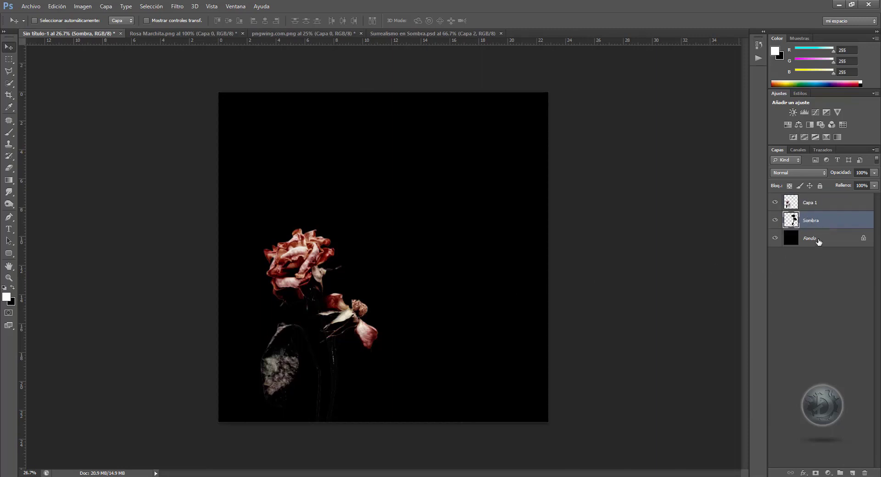
# Step: Add a layer just above the background and draw a white-to-transparent radial gradient outward from the canvas centre
pyautogui.click(843, 239)
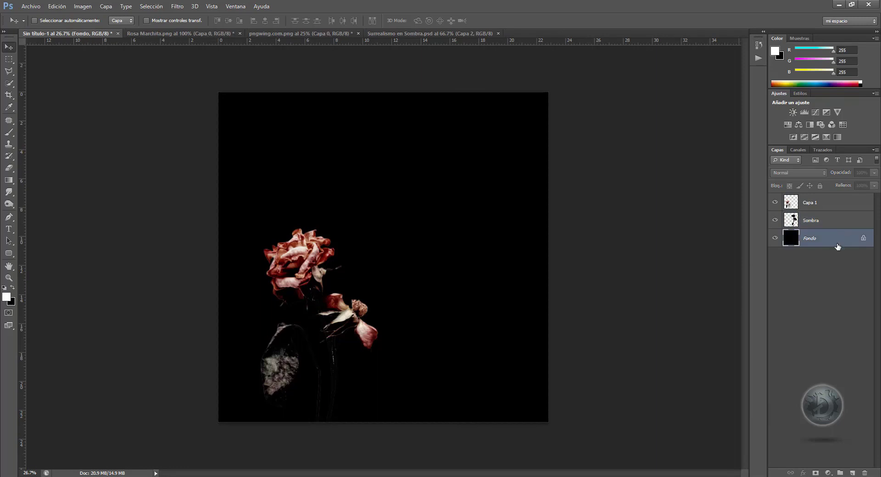
pyautogui.click(852, 474)
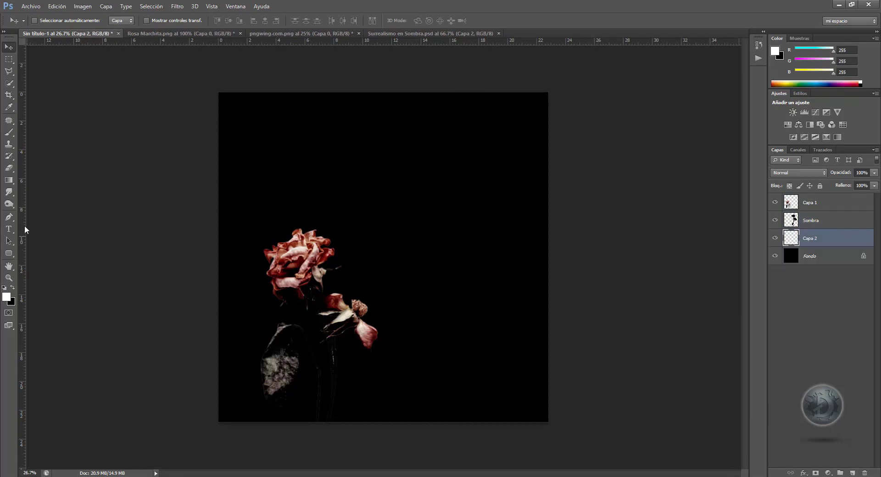
pyautogui.click(8, 181)
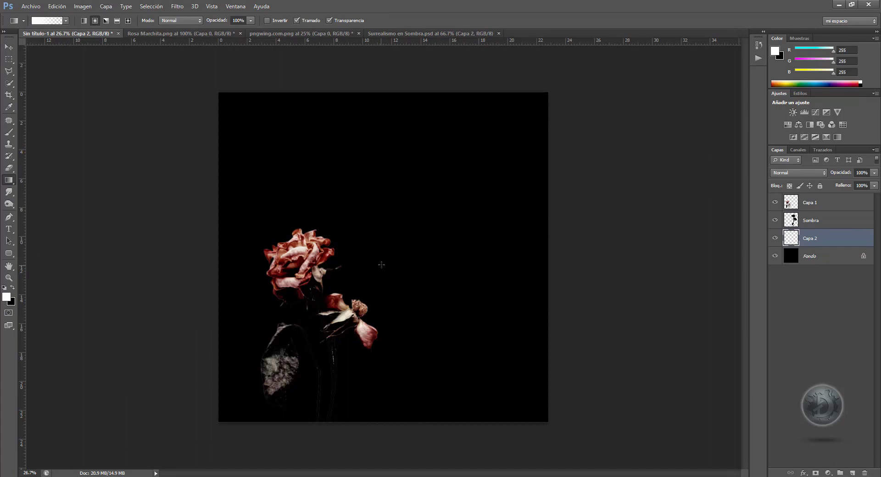
pyautogui.moveTo(381, 265); pyautogui.dragTo(485, 178)
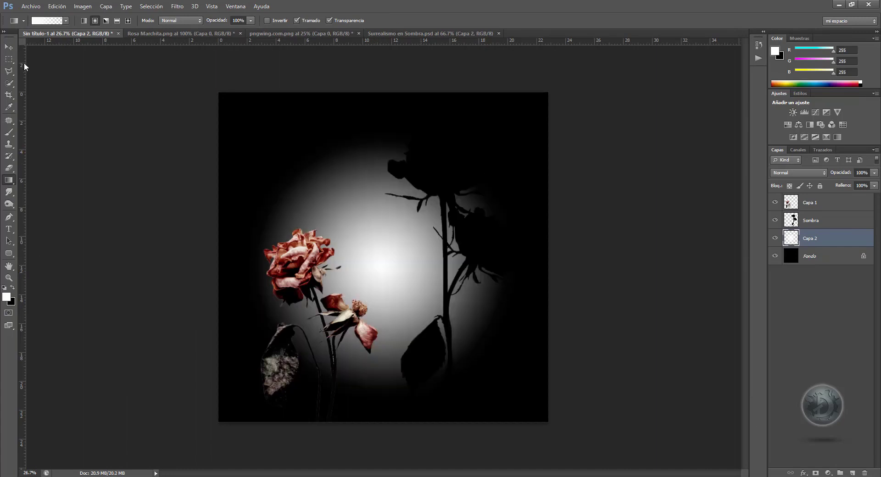
# Step: Shift the white glow behind the rose silhouette and stretch it into an oval, 98.96% wide and 114.87% high
pyautogui.click(9, 47)
pyautogui.moveTo(355, 251); pyautogui.dragTo(378, 250)
pyautogui.hotkey('ctrl', 't')
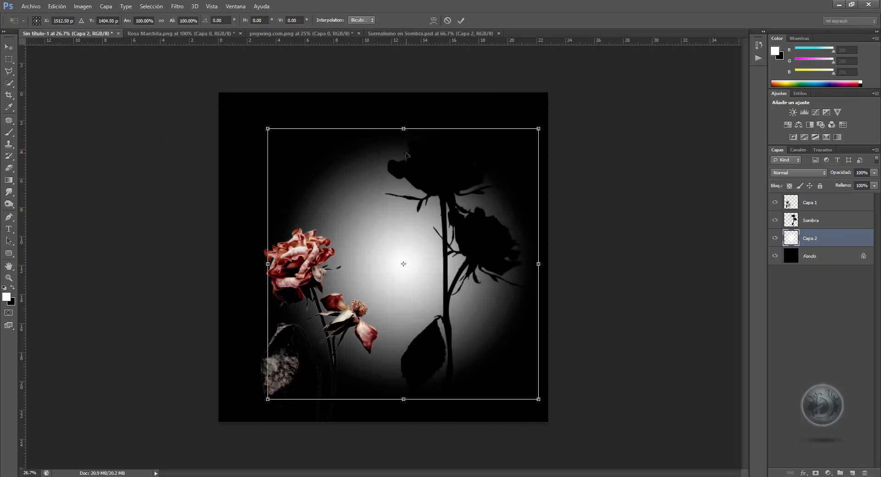
pyautogui.moveTo(404, 128); pyautogui.dragTo(404, 98)
pyautogui.moveTo(267, 248); pyautogui.dragTo(281, 249)
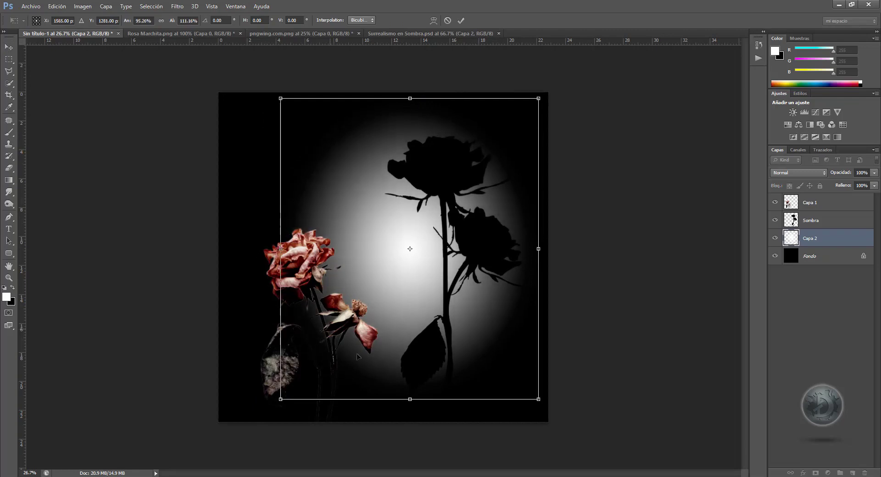
pyautogui.moveTo(410, 400); pyautogui.dragTo(410, 409)
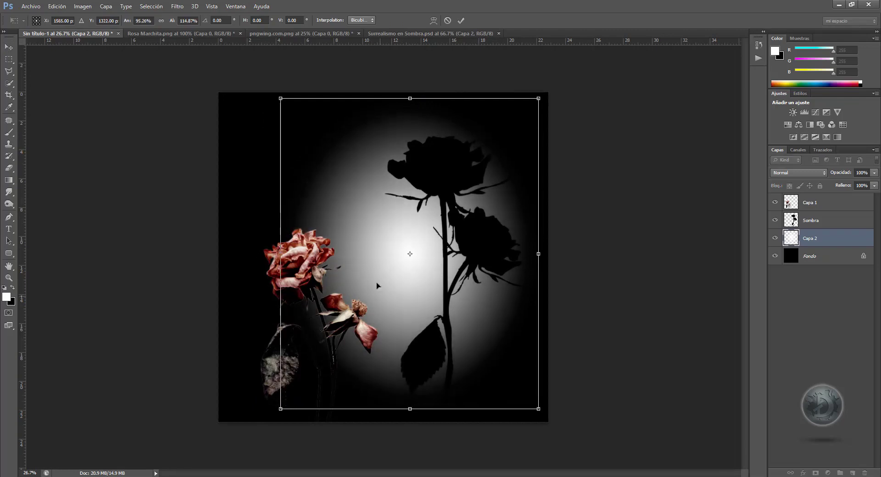
pyautogui.moveTo(375, 281); pyautogui.dragTo(369, 280)
pyautogui.moveTo(531, 253); pyautogui.dragTo(541, 253)
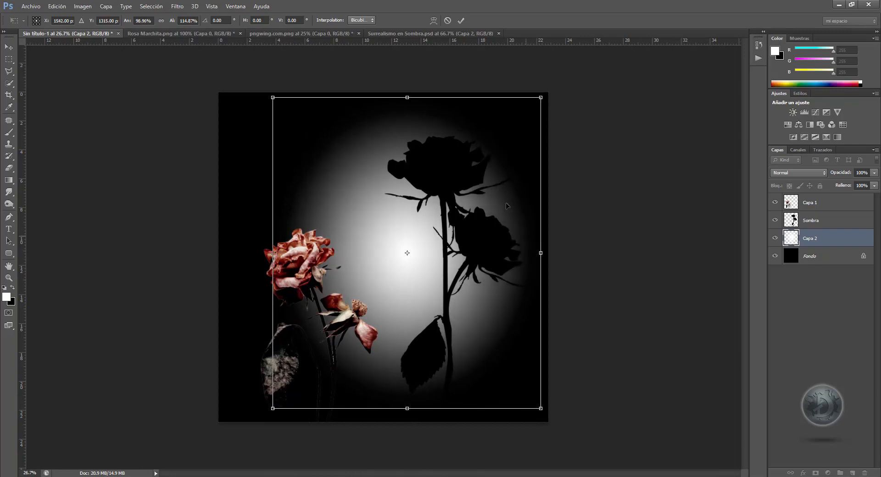
pyautogui.click(461, 21)
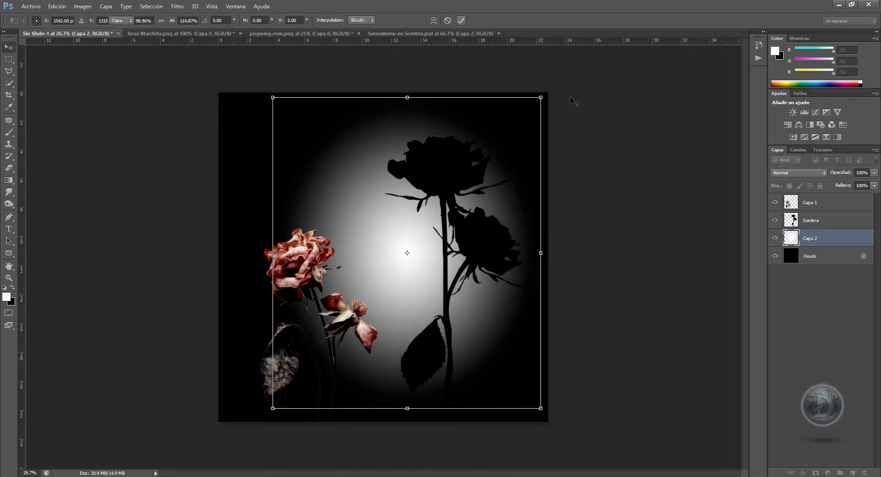
# Step: Set the Sombra layer's opacity to 80%
pyautogui.click(820, 221)
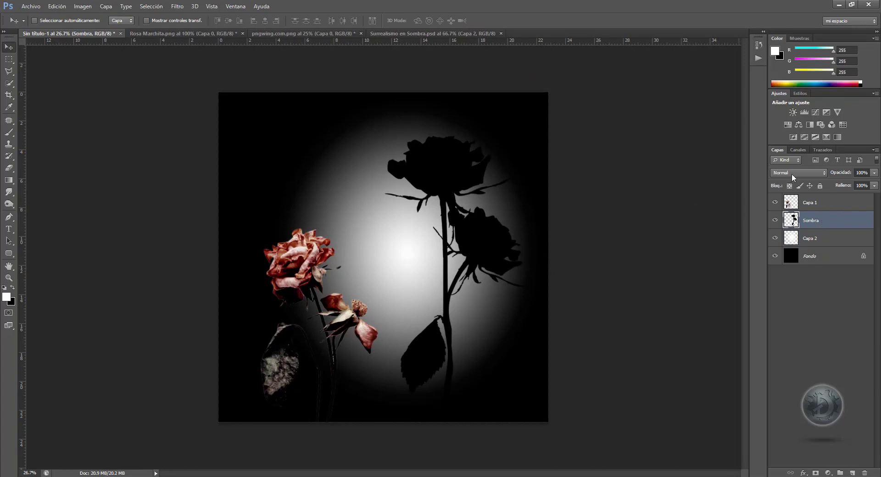
pyautogui.click(864, 173)
pyautogui.write('80')
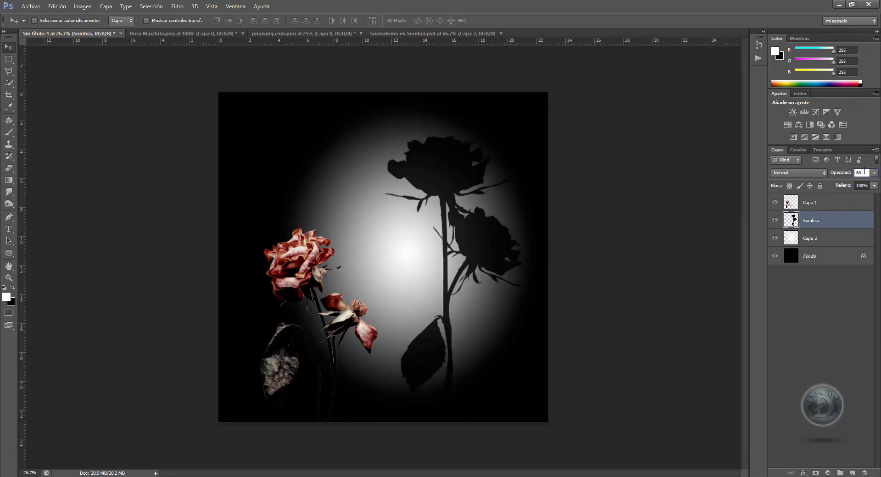
pyautogui.press('Return')
# Step: Apply a Gaussian Blur with a radius of 8 pixels to the Sombra layer
pyautogui.click(177, 6)
pyautogui.moveTo(257, 99)
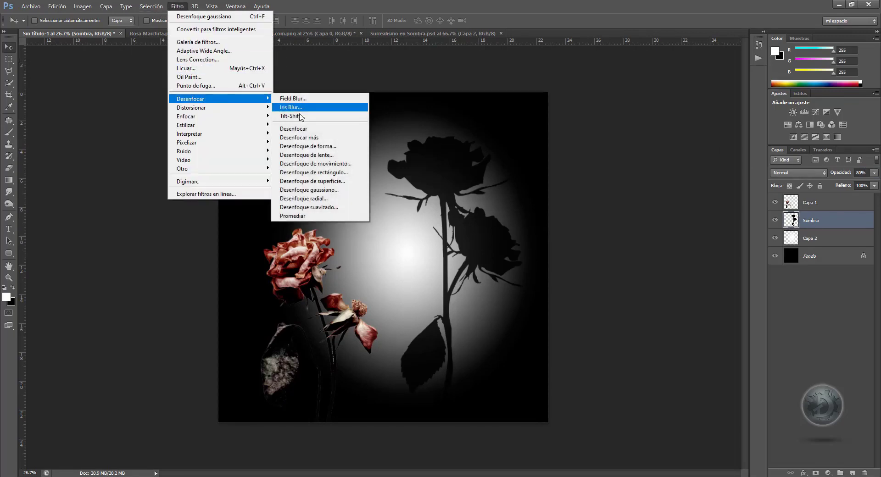
pyautogui.click(316, 190)
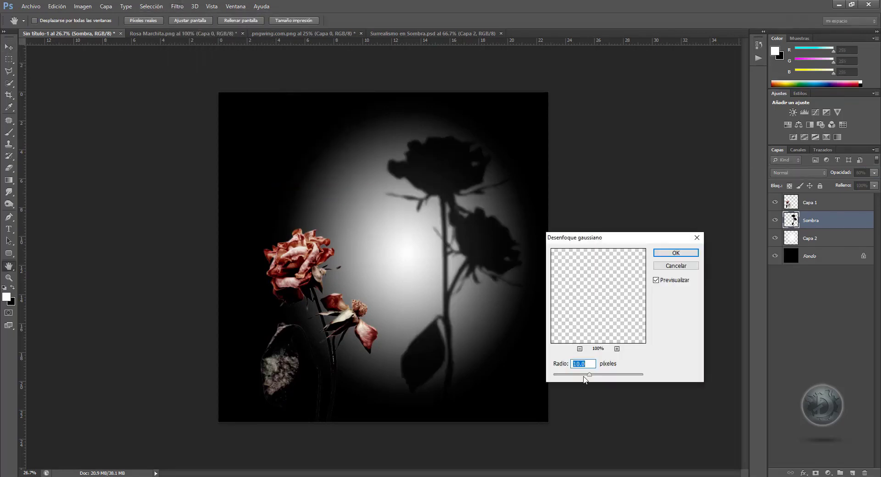
pyautogui.write('8')
pyautogui.press('Return')
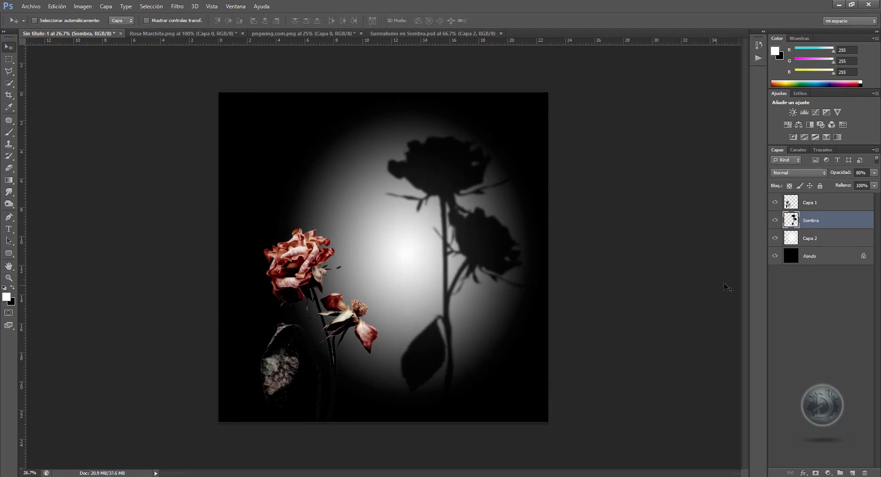
# Step: Add a Color Lookup adjustment layer above Capa 1 and apply the EdgyAmber.3DL 3DLUT to it
pyautogui.click(852, 203)
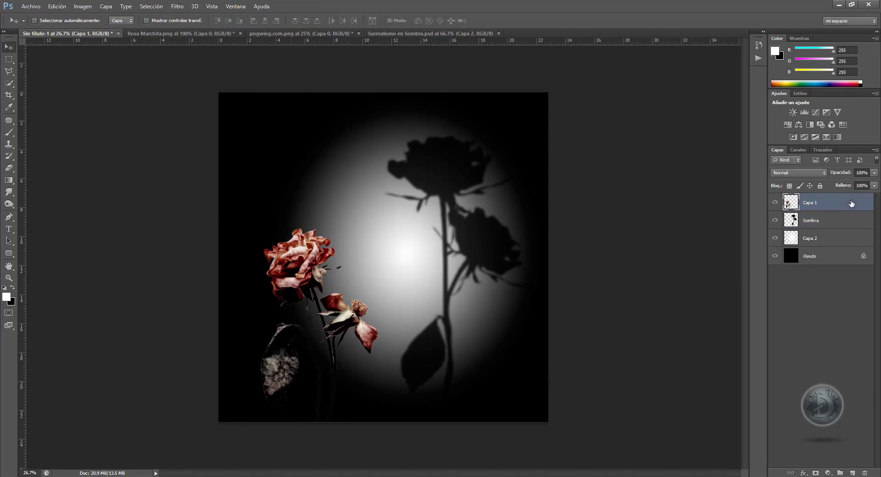
pyautogui.click(843, 125)
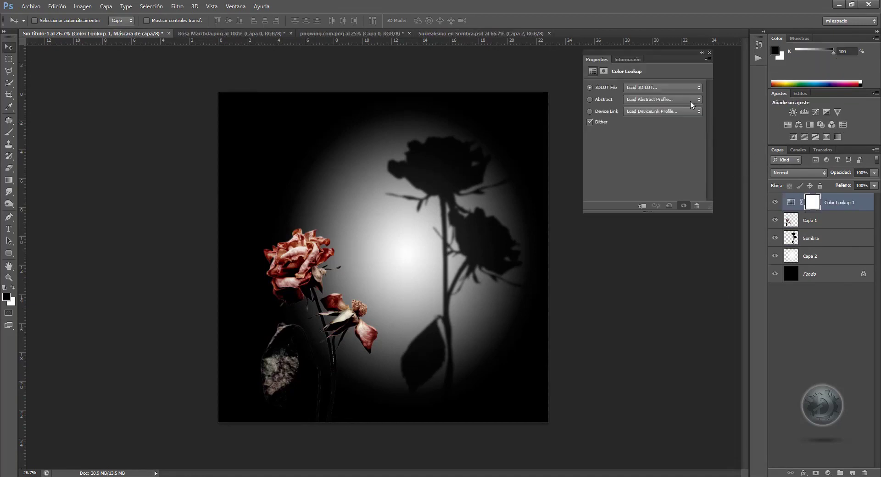
pyautogui.click(690, 86)
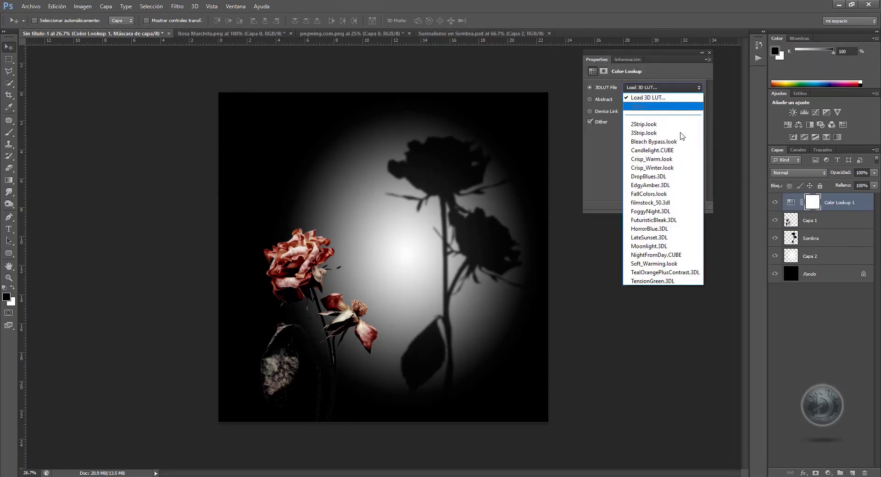
pyautogui.click(675, 186)
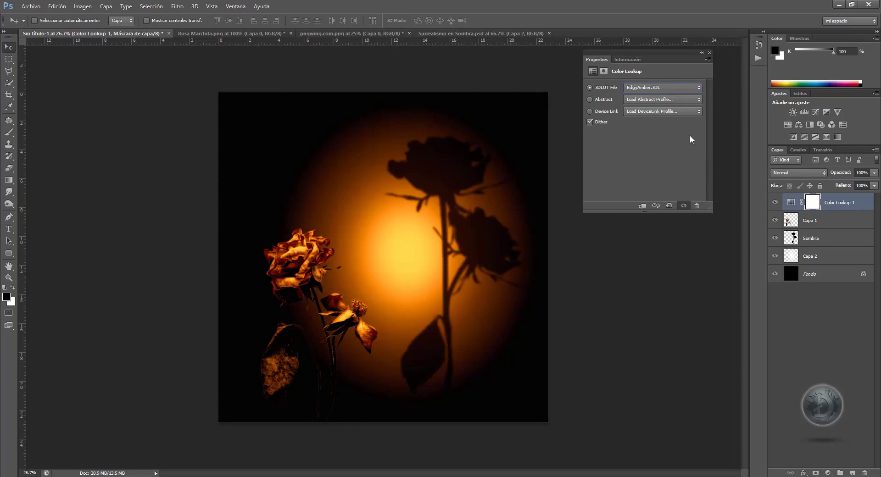
pyautogui.click(709, 53)
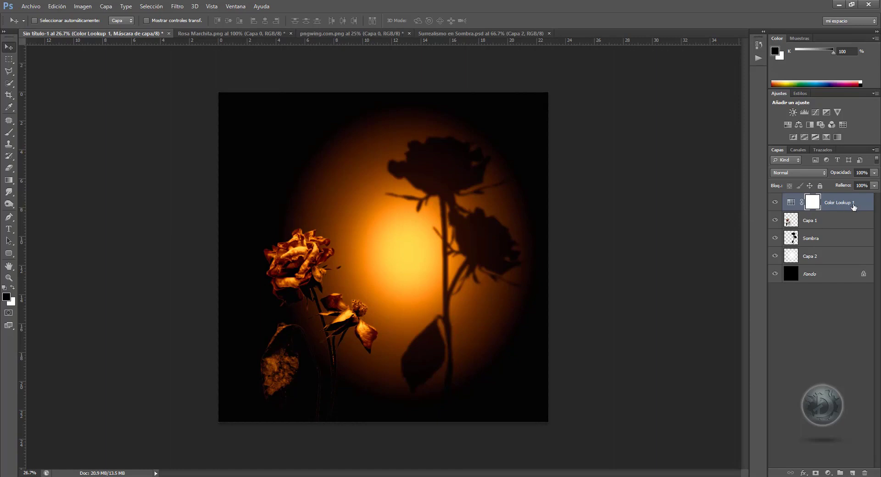
# Step: Compare the image without the Color Lookup adjustment, try the adjustment beneath Capa 1, and return it to the top of the layer stack
pyautogui.click(776, 204)
pyautogui.click(775, 205)
pyautogui.moveTo(853, 209); pyautogui.dragTo(849, 229)
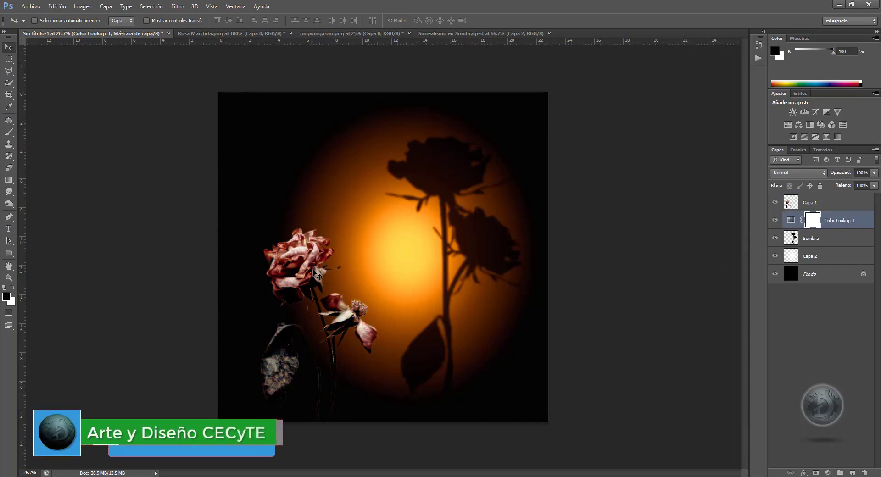
pyautogui.moveTo(861, 223); pyautogui.dragTo(862, 196)
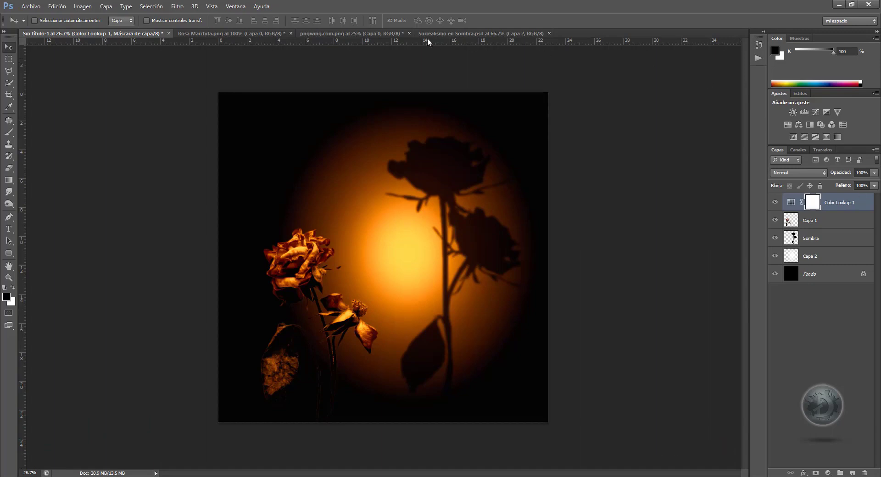
# Step: Look at the Surrealismo en Sombra.psd example of hands and a dove's shadow, and return to the rose composition
pyautogui.click(467, 34)
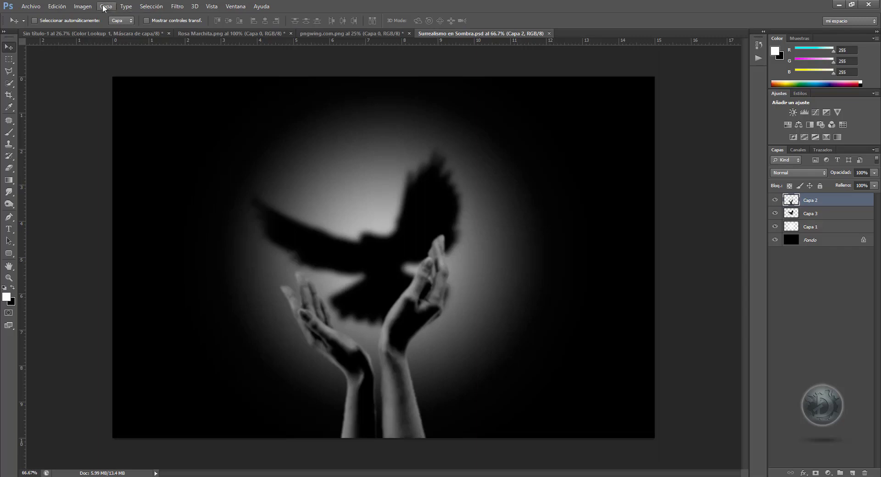
pyautogui.click(91, 34)
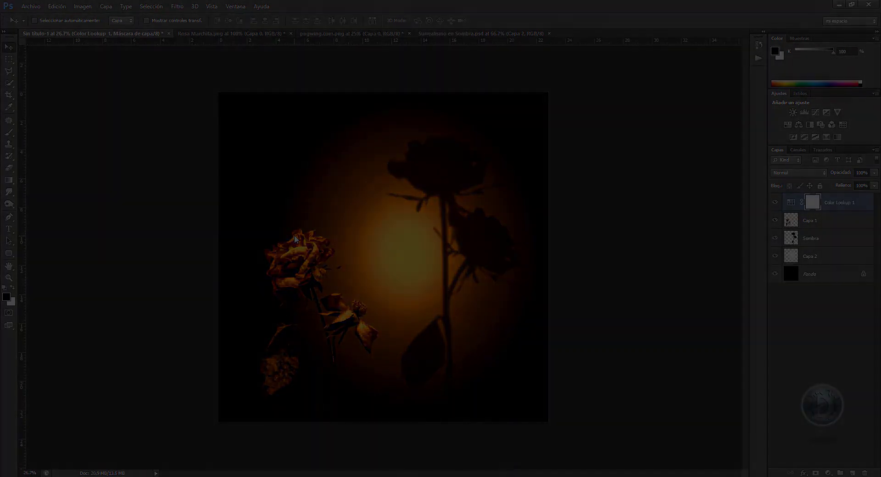